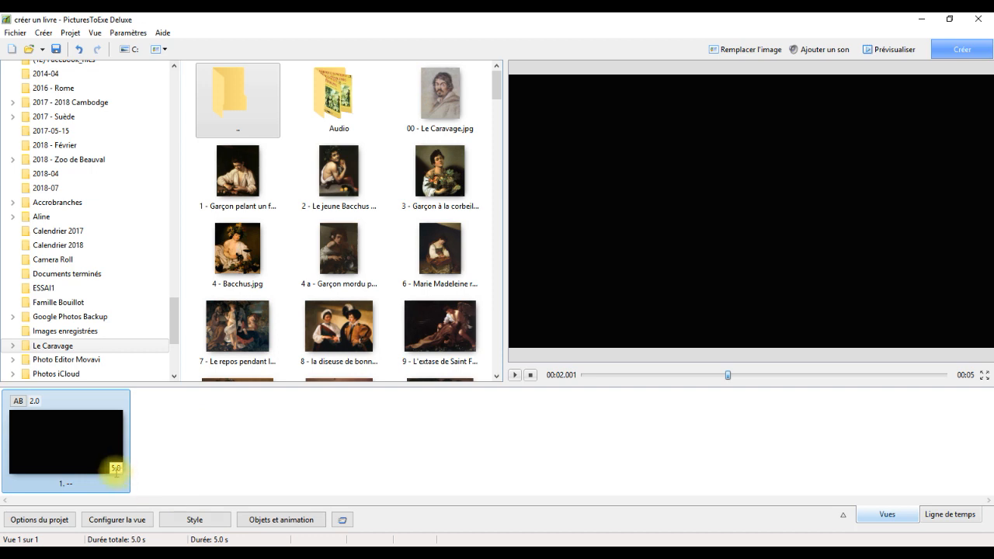
Set the blank slide's duration to 30 seconds and open its objects and animation editor
click(115, 469)
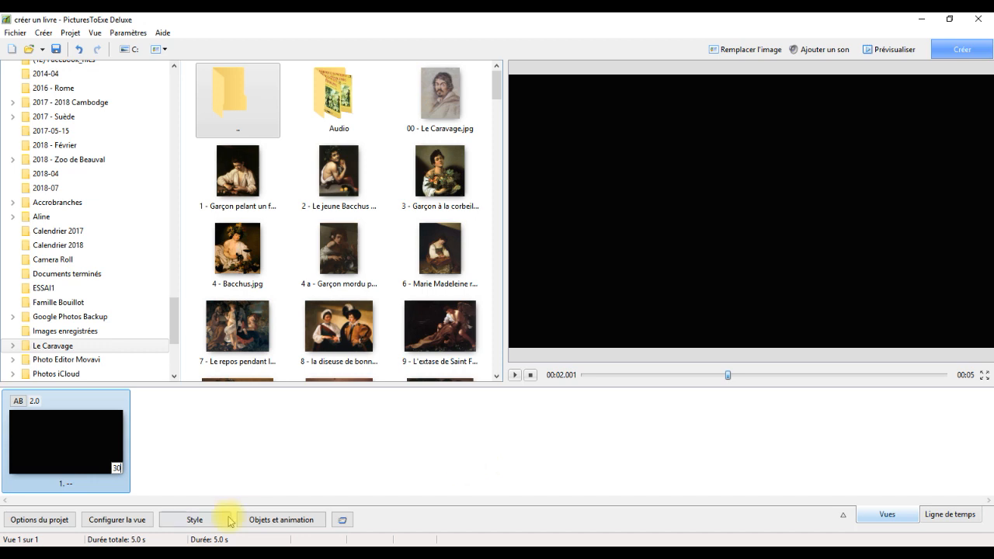
click(296, 522)
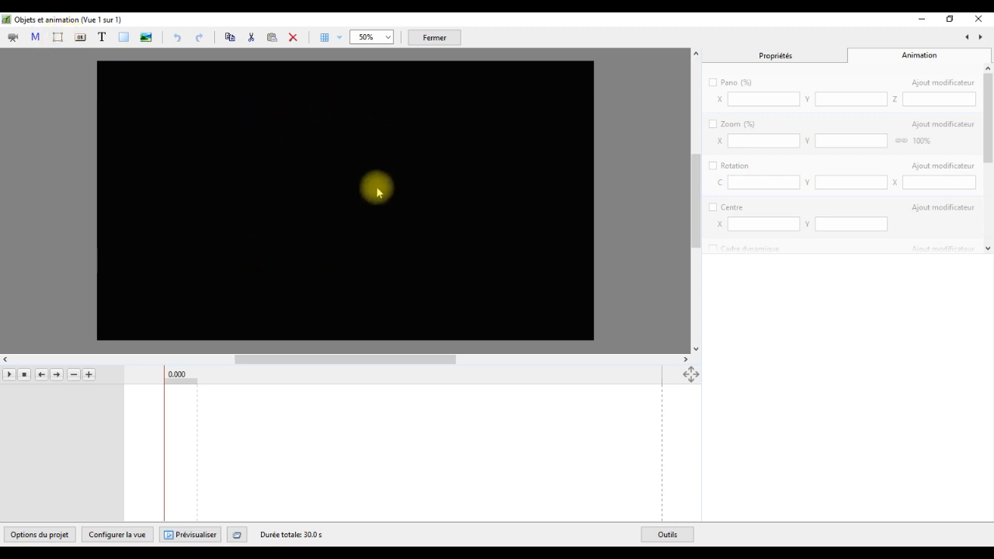
Add a frame to the slide and set its zoom to 70% in X and Y
click(58, 38)
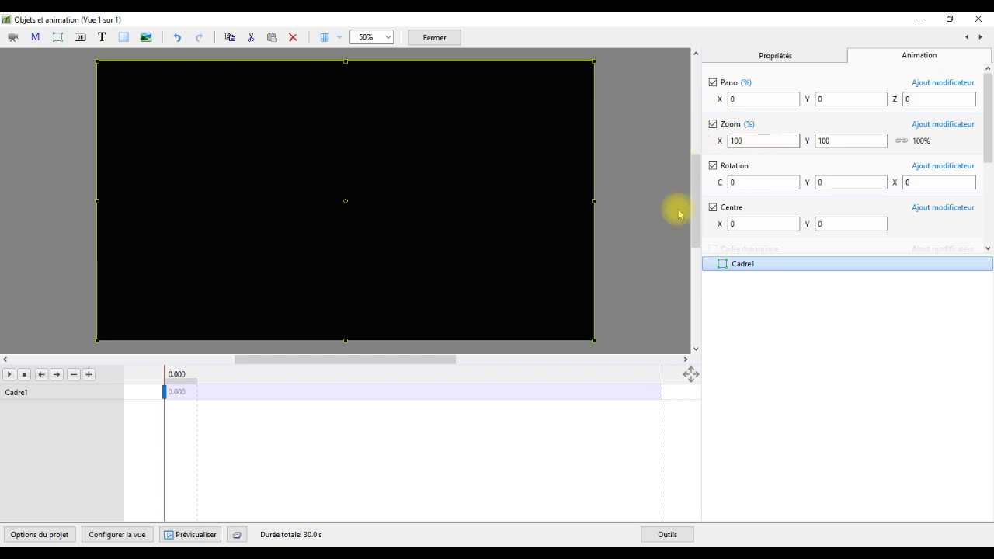
double_click(755, 141)
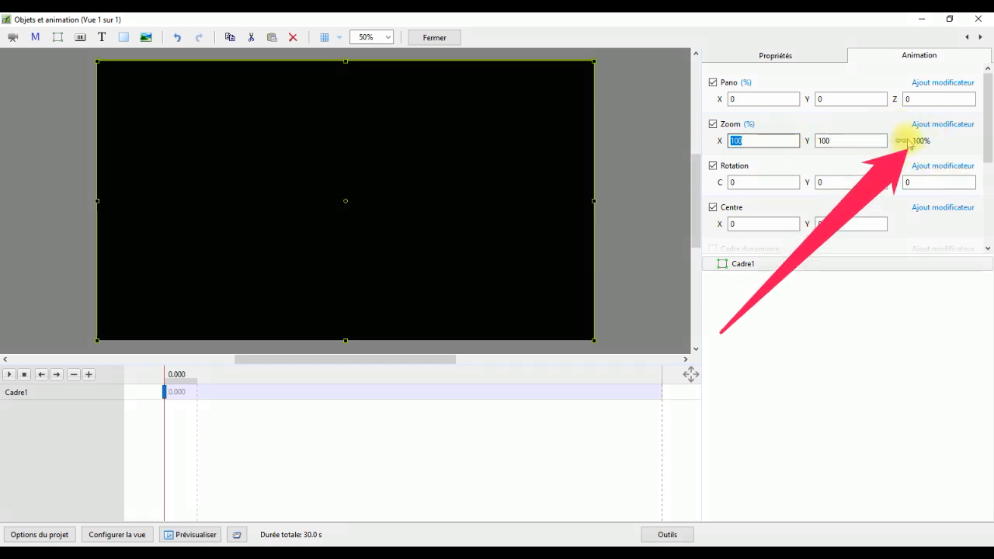
text(70)
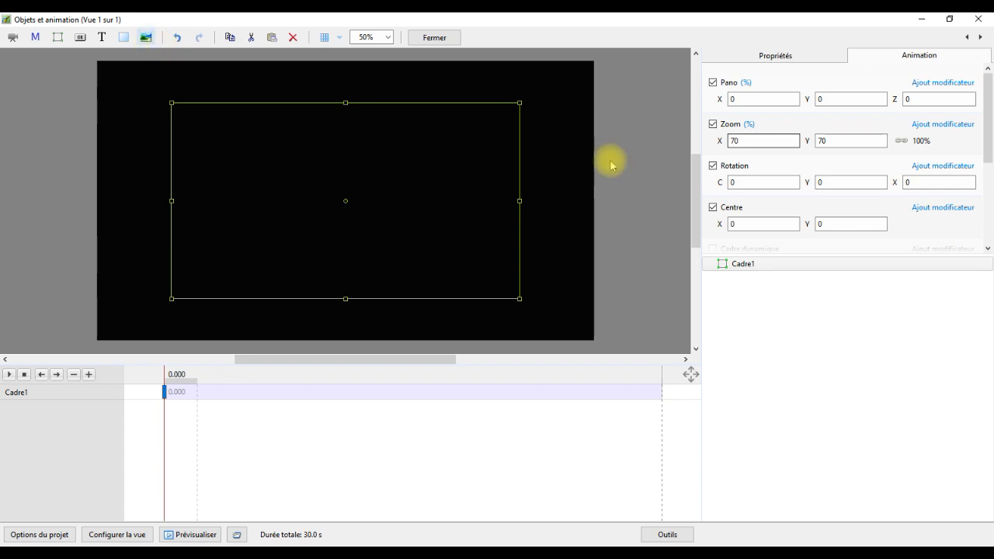
Insert the image couverture-de-livre-en-cuir-brun.jpg as a child of the frame Cadre1
click(761, 262)
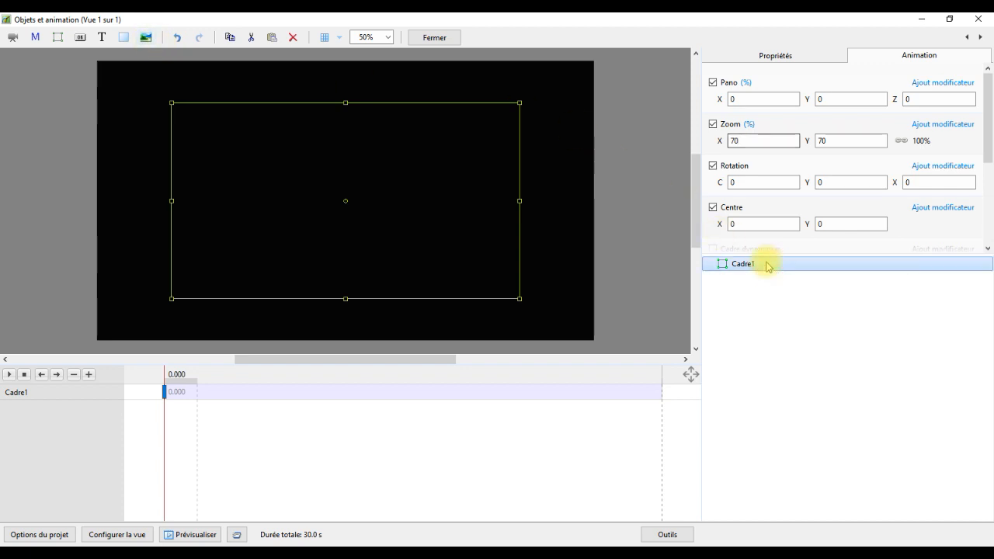
click(145, 40)
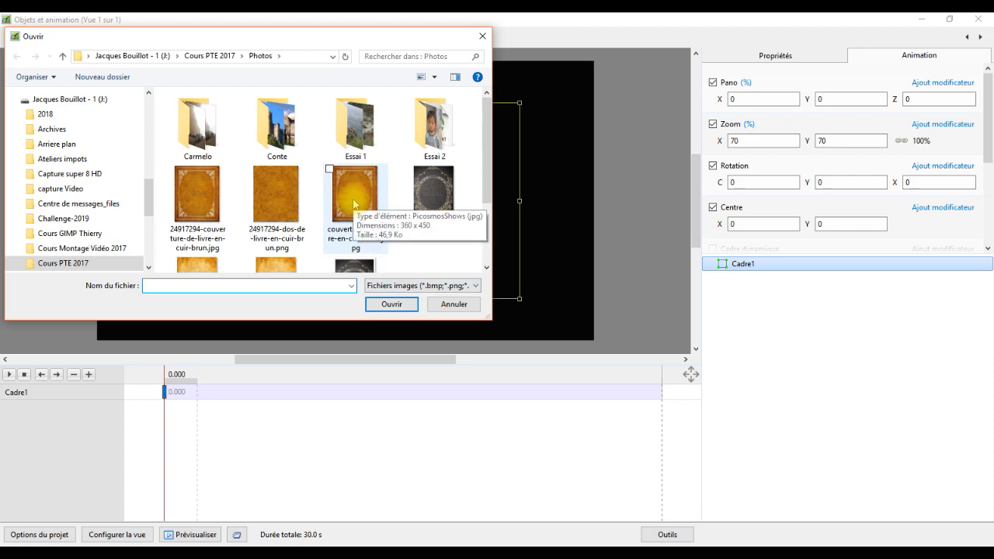
click(354, 206)
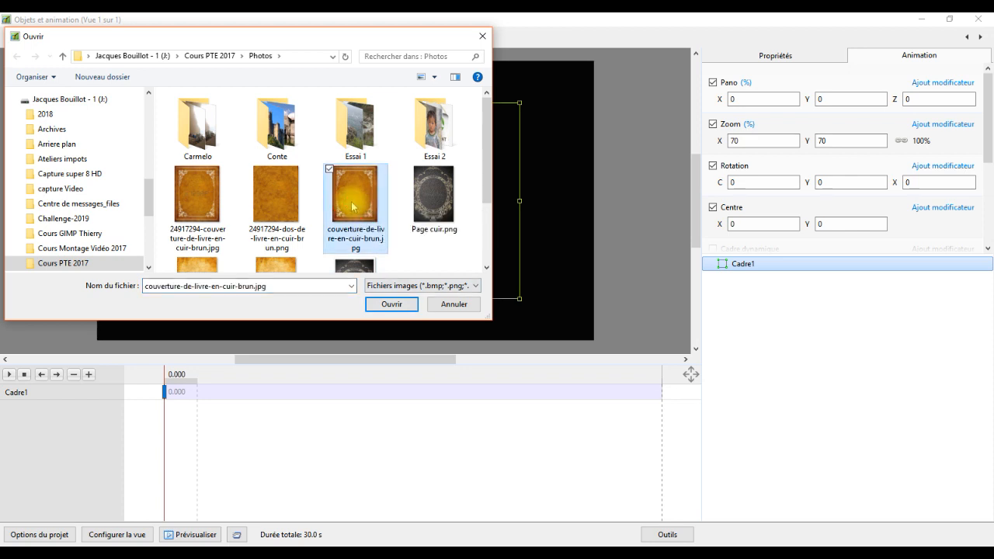
click(392, 304)
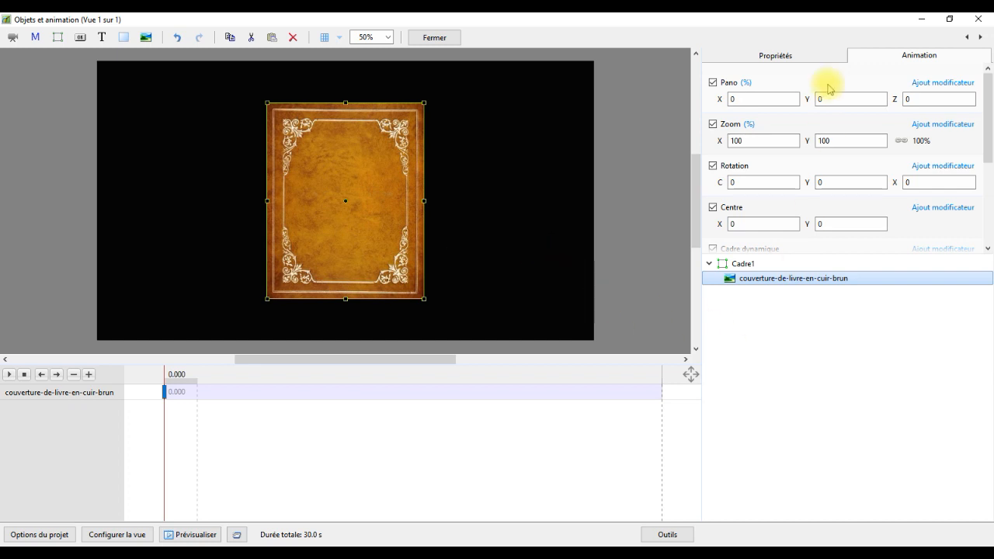
Rename the inserted book cover image to "couverture"
click(796, 56)
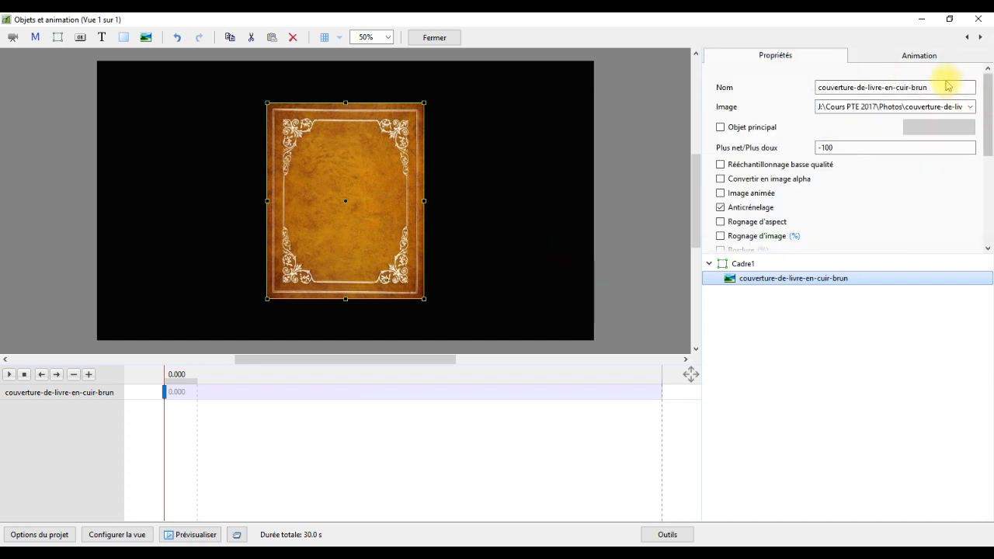
double_click(920, 87)
drag(928, 87, 850, 101)
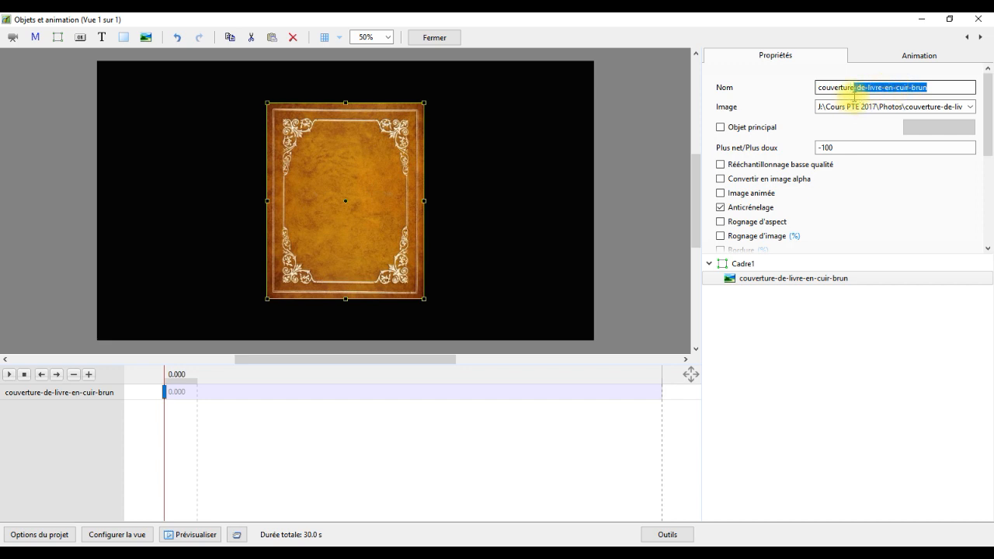
key(BackSpace)
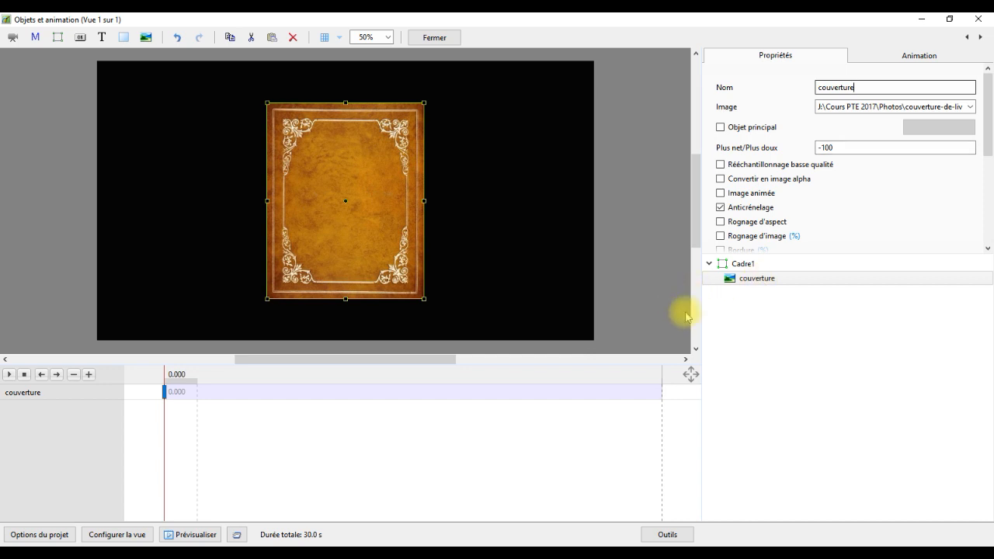
Disable the "Afficher le verso" option for the couverture image
click(735, 280)
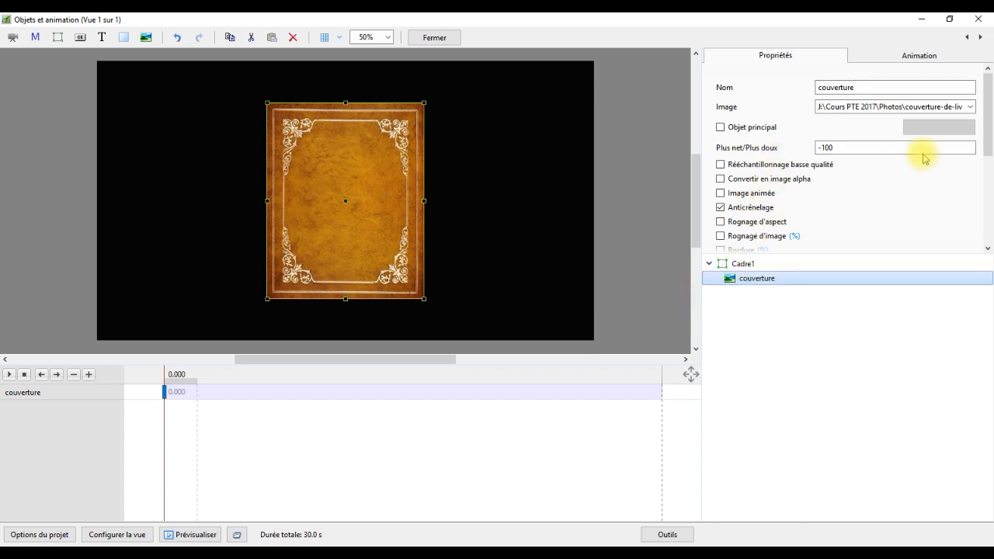
drag(987, 89, 989, 184)
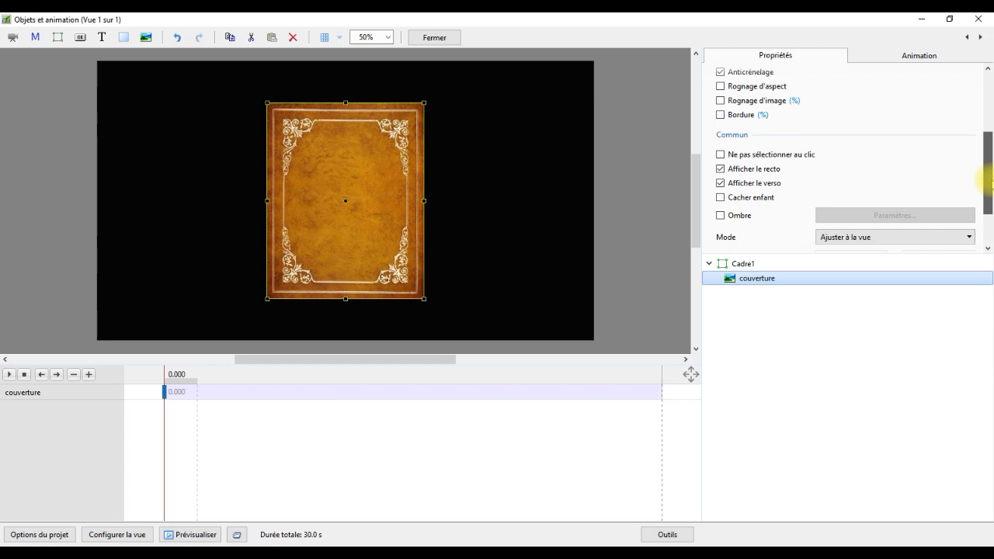
click(721, 187)
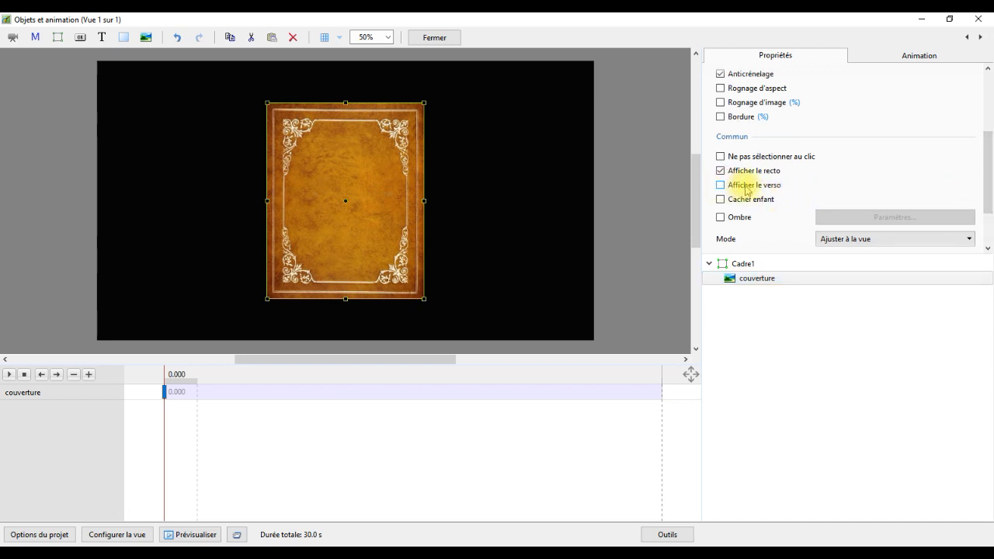
Set the cover's centre X to -100 and check its alignment against the parent frame
click(919, 59)
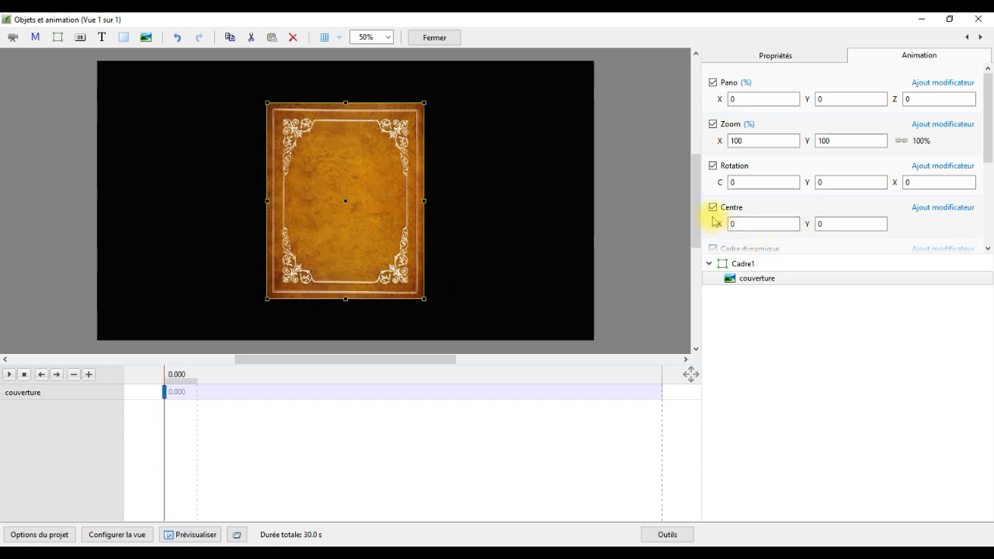
double_click(752, 225)
text(-100)
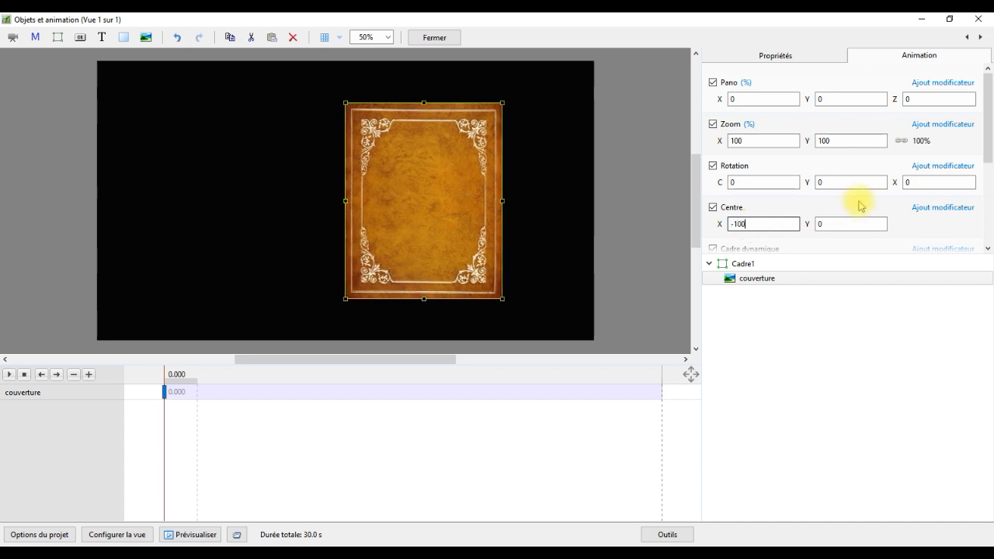
click(733, 266)
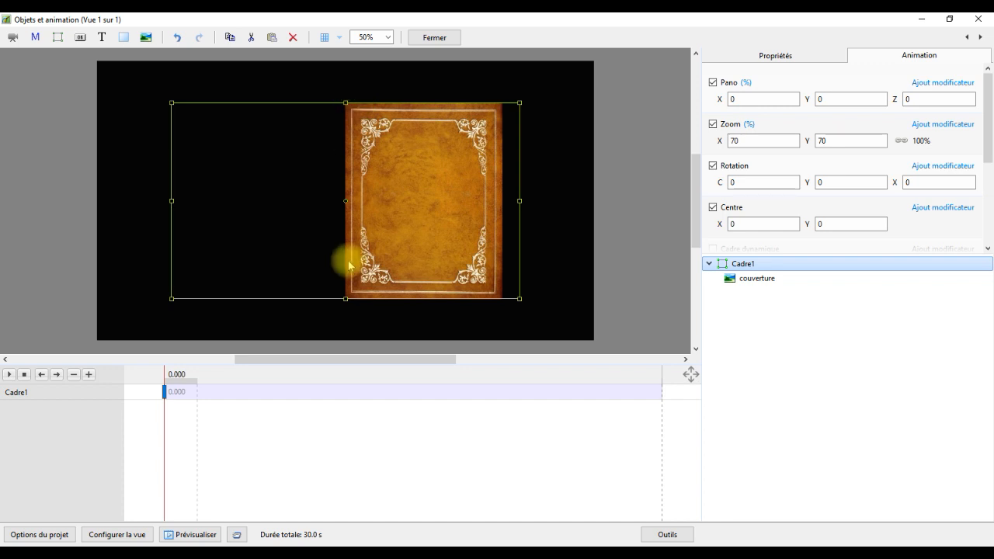
Duplicate the cover's first control point and place the copy at about 3 seconds on the timeline
click(755, 280)
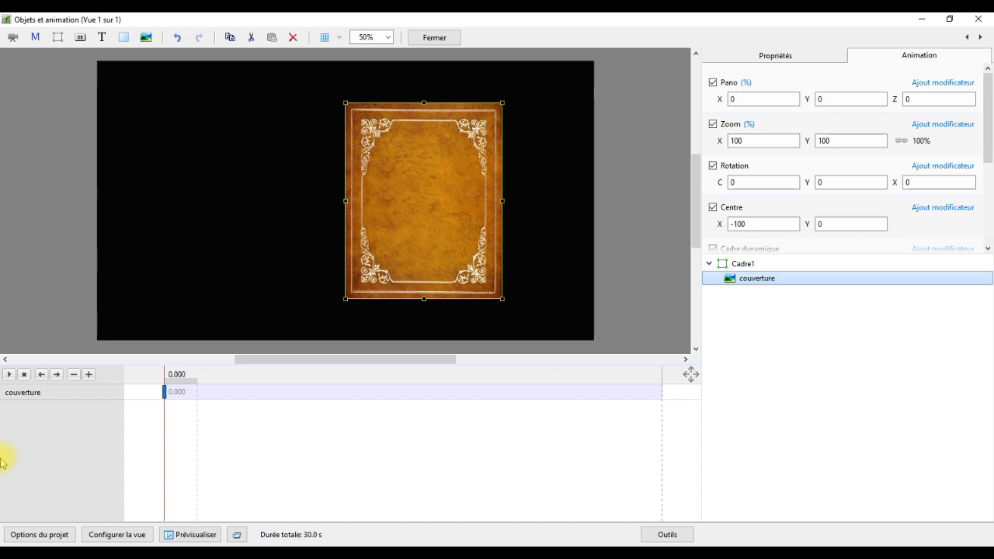
click(165, 391)
right_click(167, 392)
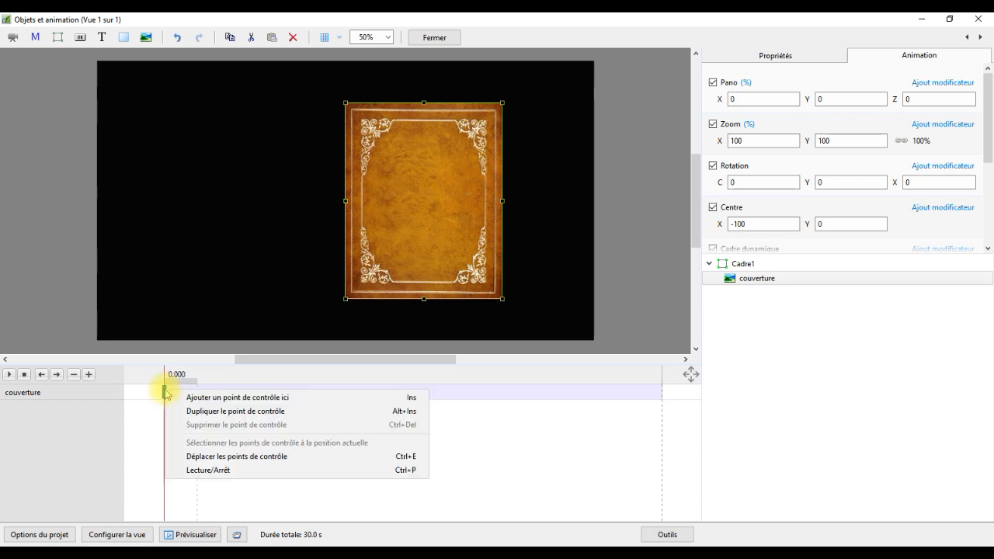
click(225, 413)
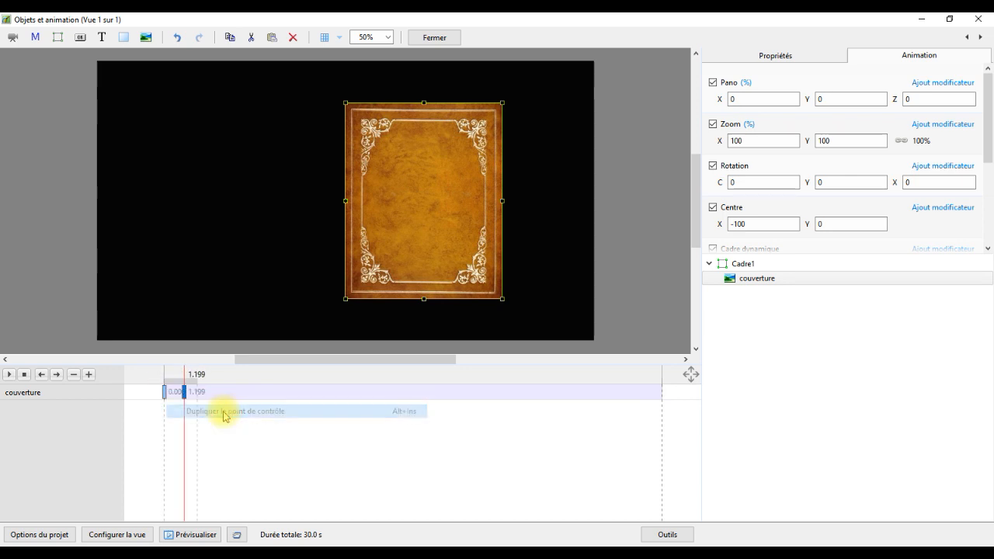
drag(184, 393, 217, 398)
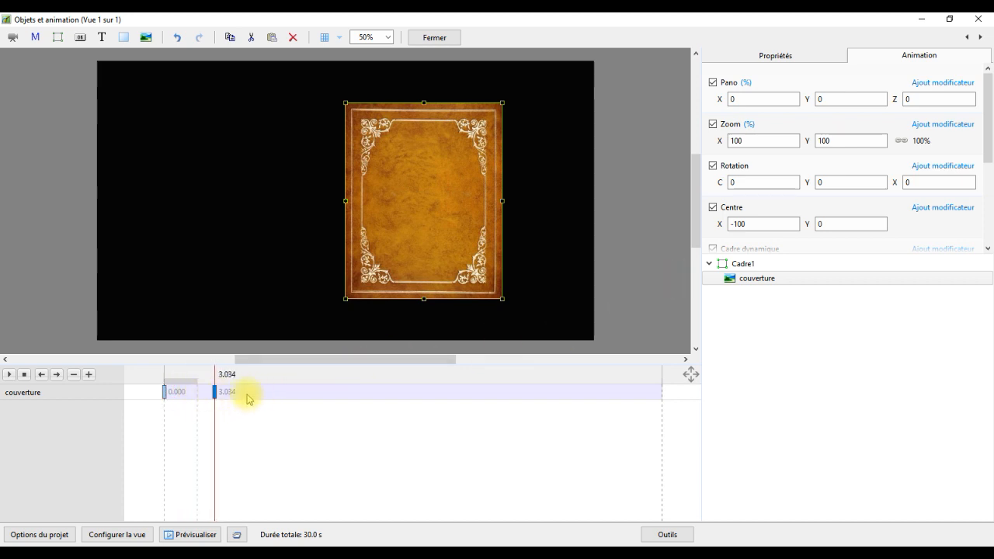
Add a control point to the cover at about 5 seconds and set its Y rotation to -180
click(248, 396)
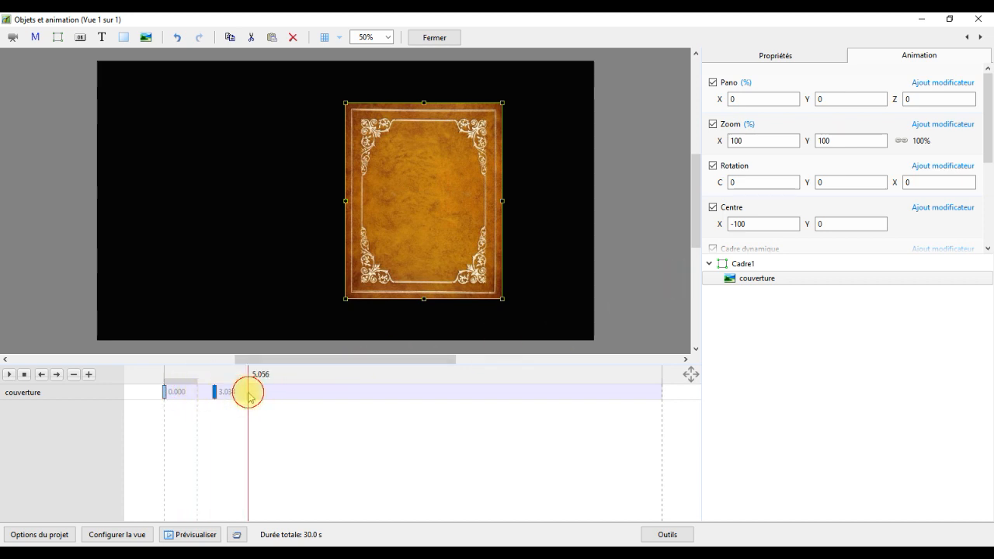
click(90, 375)
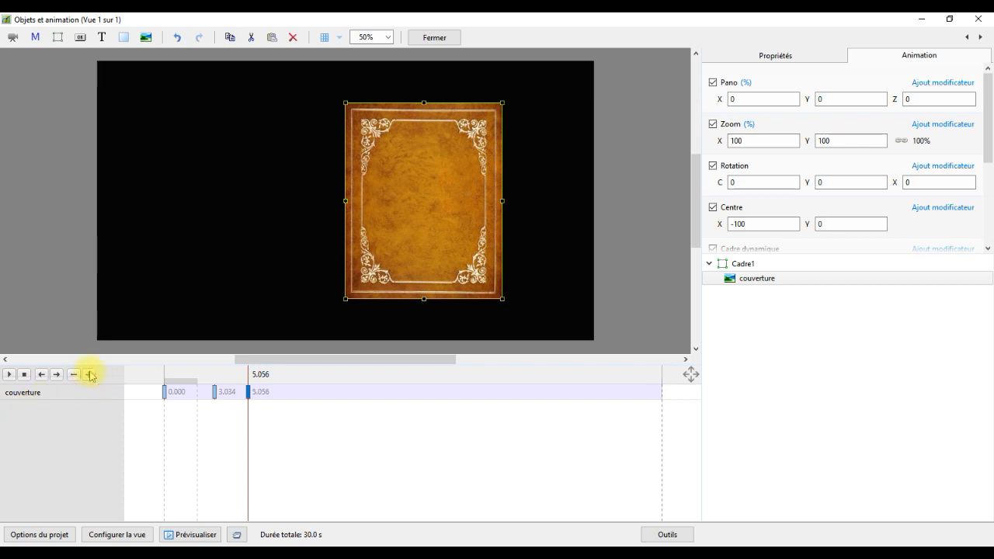
click(253, 394)
click(326, 85)
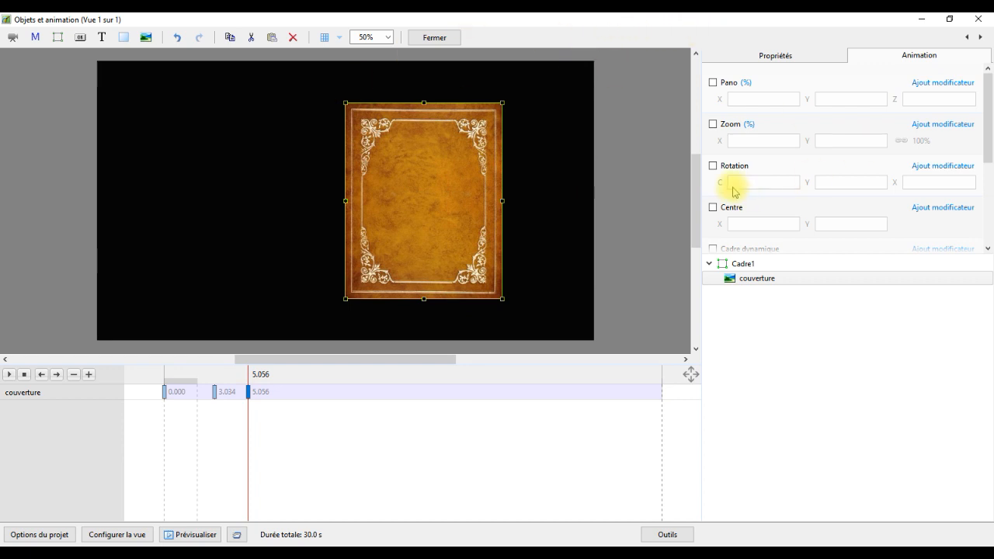
click(714, 168)
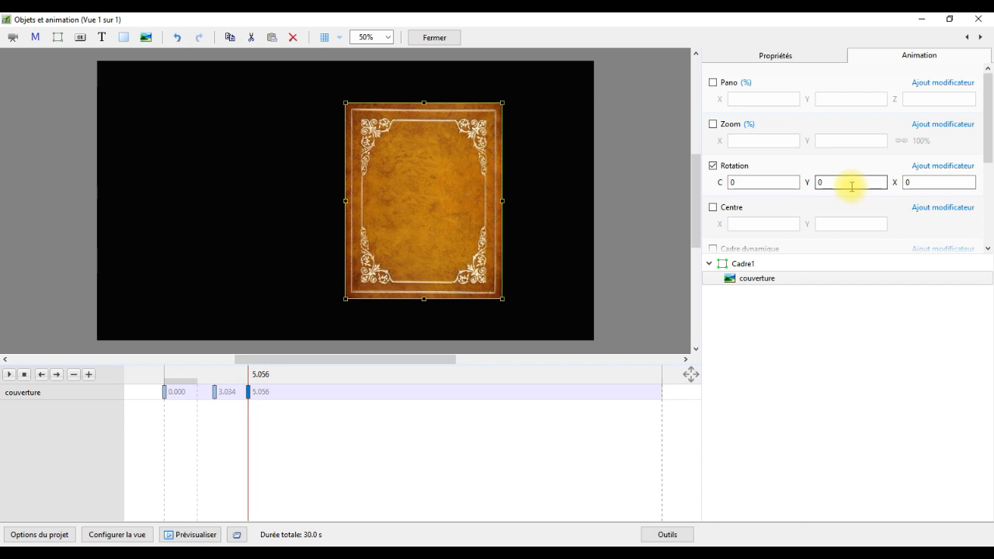
text(-180)
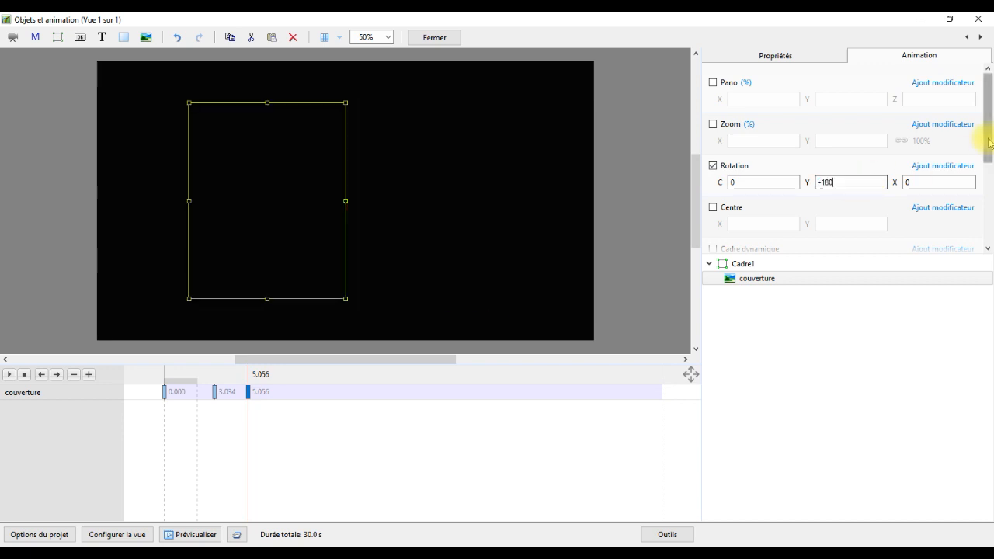
Play the cover's opening animation from the start and review its control points
click(164, 391)
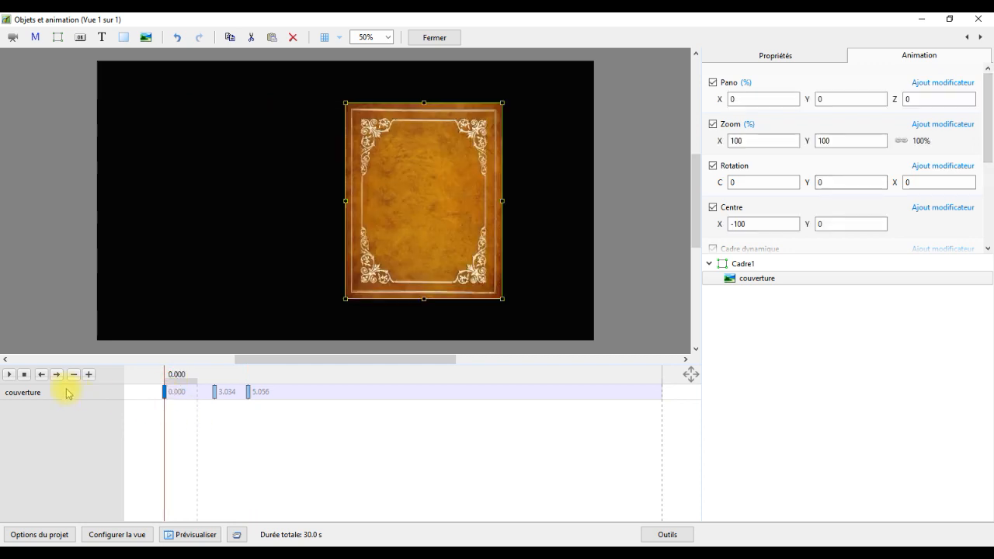
click(8, 375)
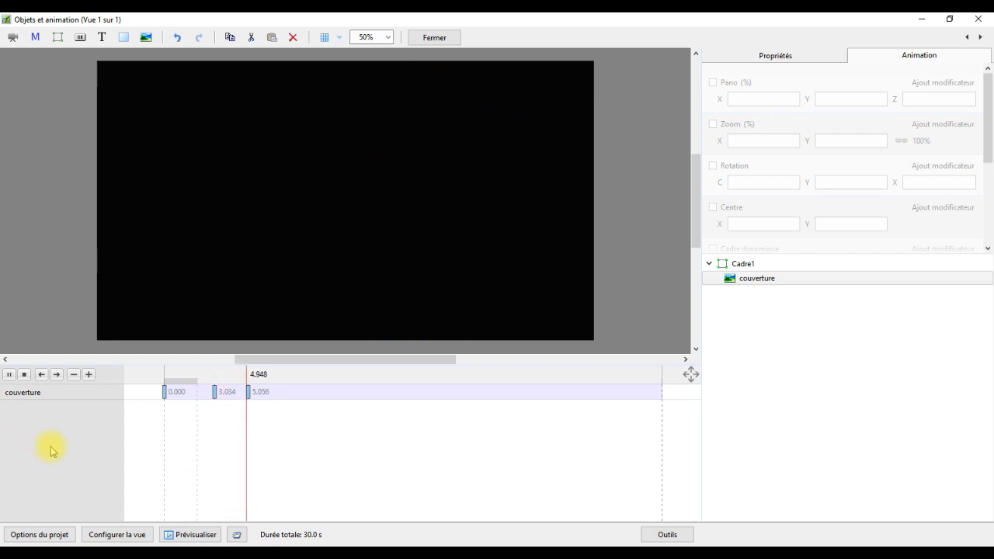
click(289, 397)
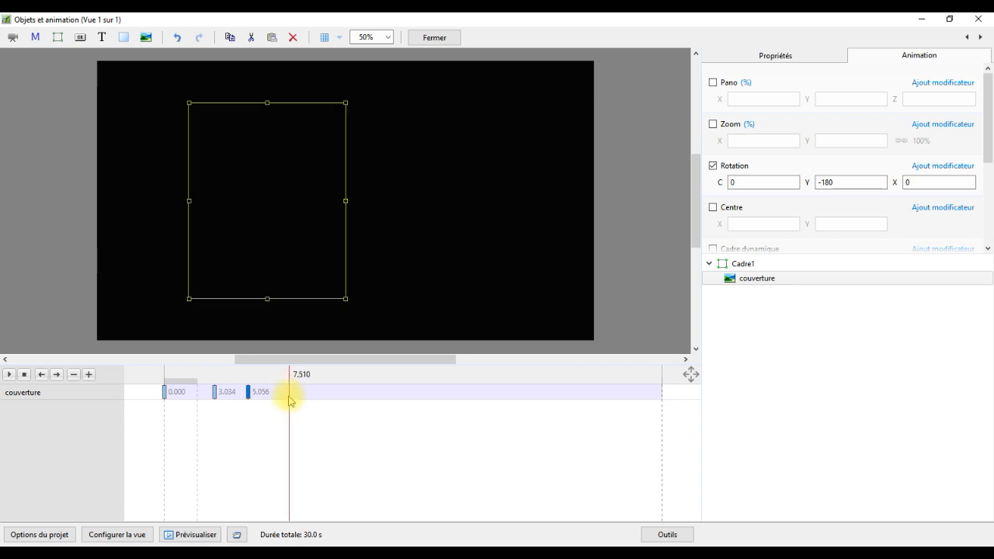
click(249, 393)
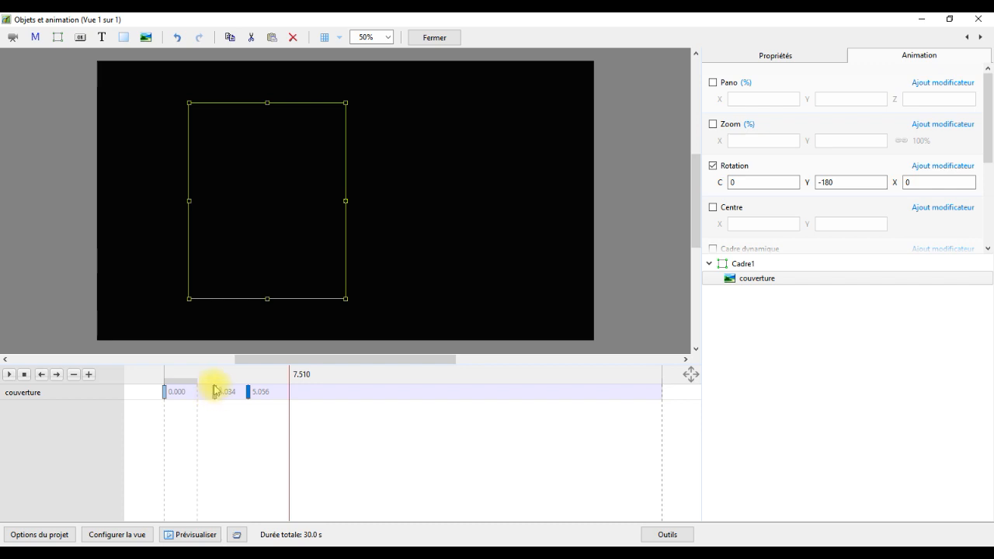
click(165, 393)
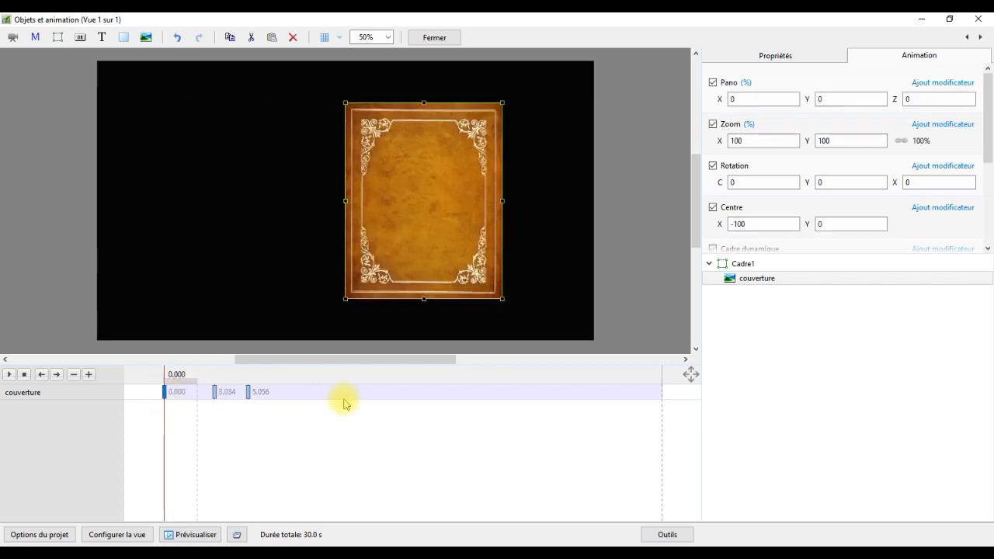
Insert the image Page vierge modifiée.png as a child of the parent frame Cadre1
click(764, 266)
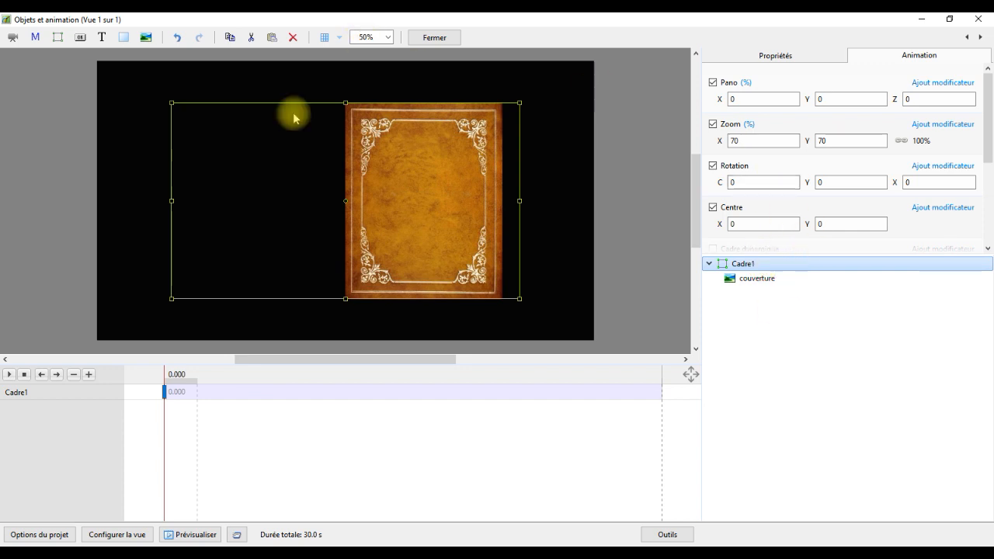
click(145, 38)
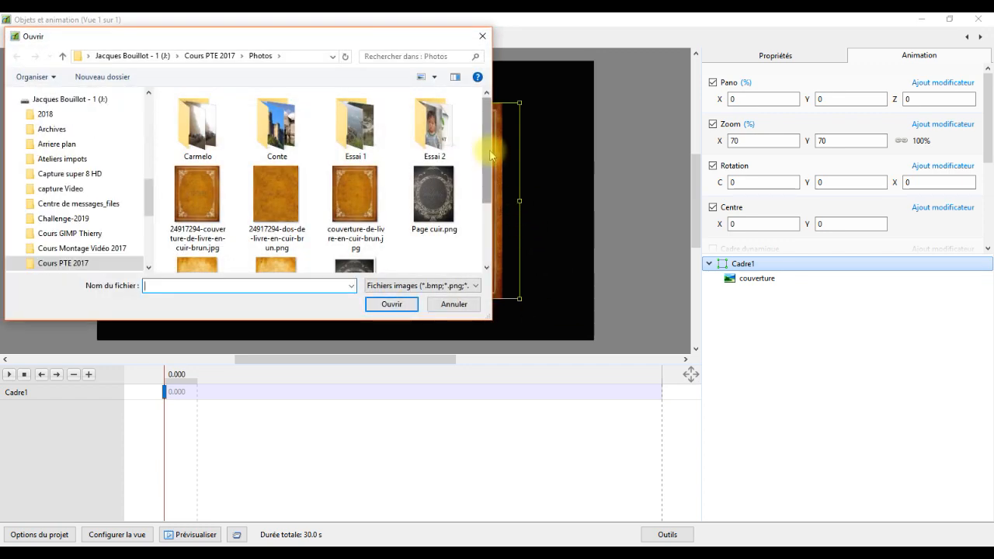
drag(484, 161, 475, 210)
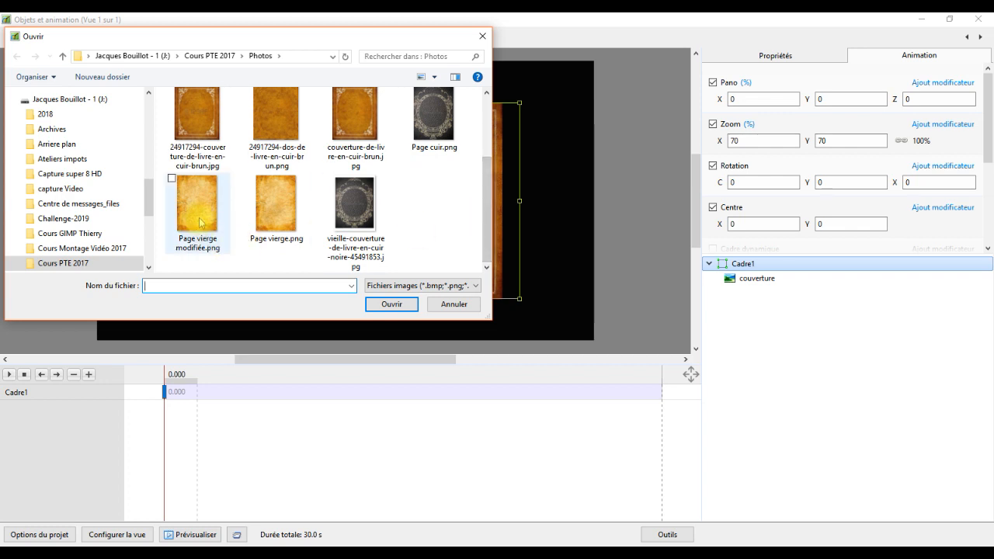
click(199, 221)
click(391, 303)
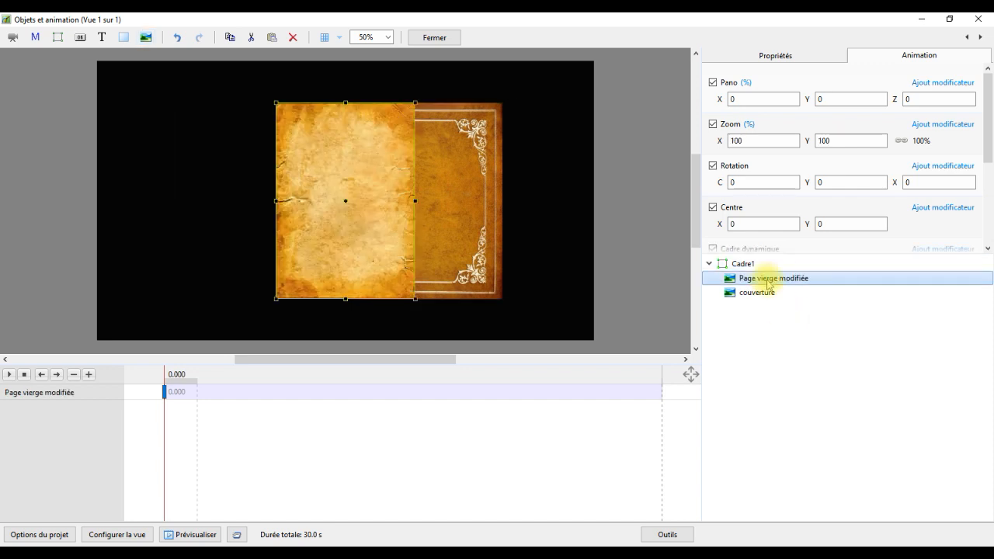
Rename the inserted blank page object as Page 2
right_click(775, 279)
click(805, 56)
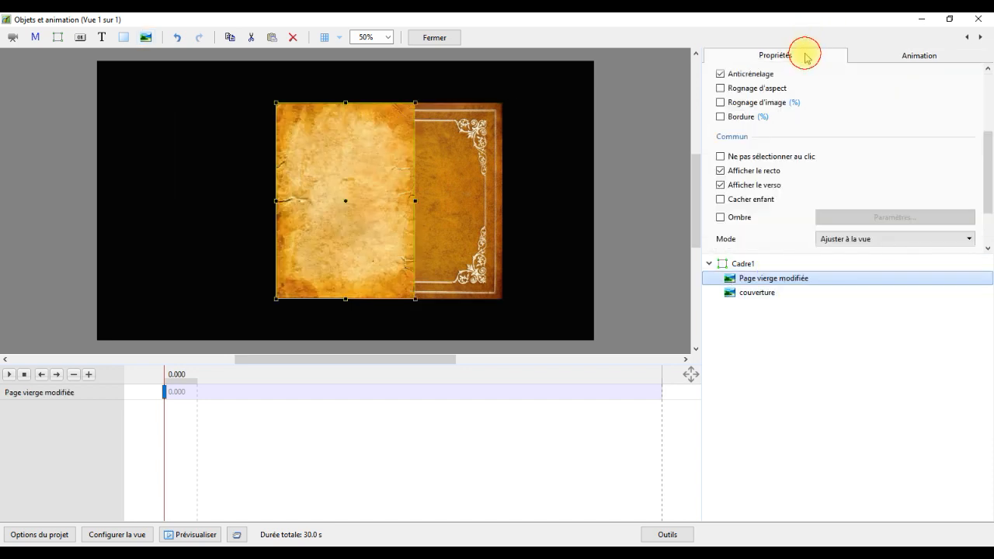
drag(987, 145, 990, 48)
click(899, 85)
click(898, 87)
drag(899, 87, 843, 92)
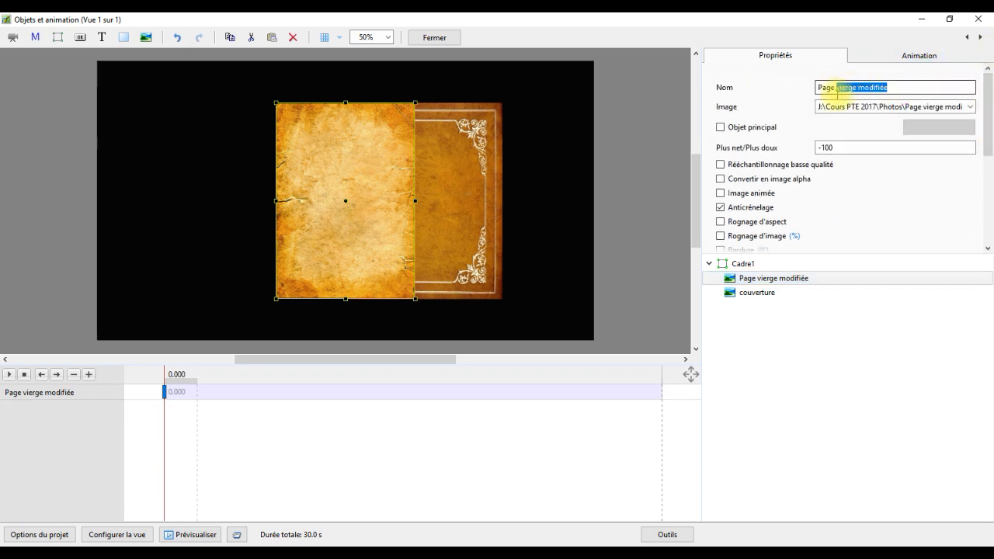
text(2)
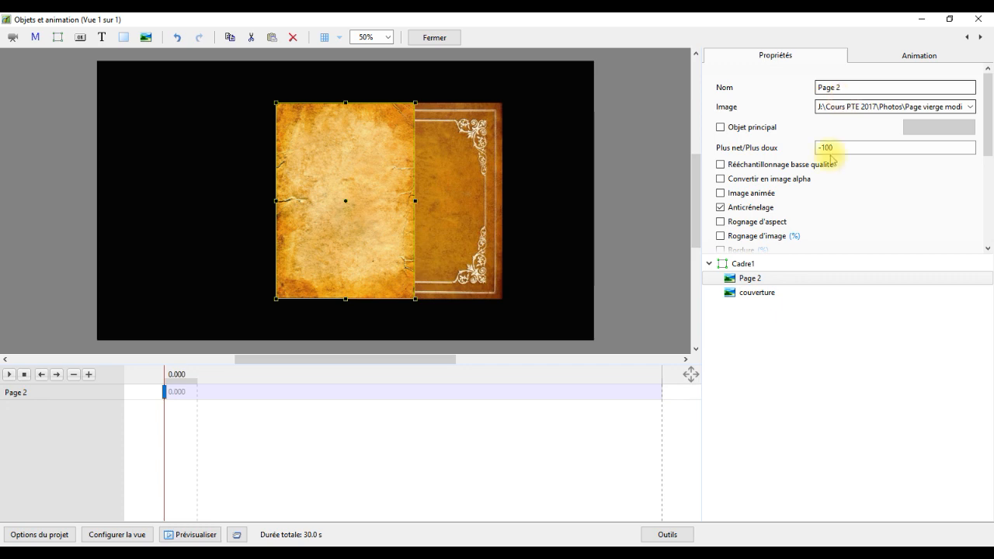
Move Page 2 back one level in the stacking order, behind the cover
right_click(758, 282)
mouse_move(771, 334)
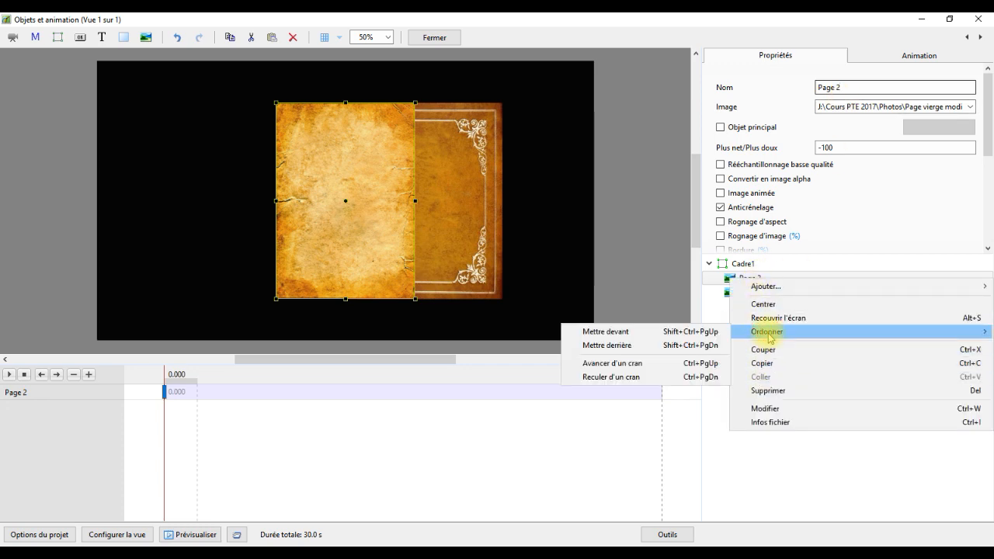
click(637, 376)
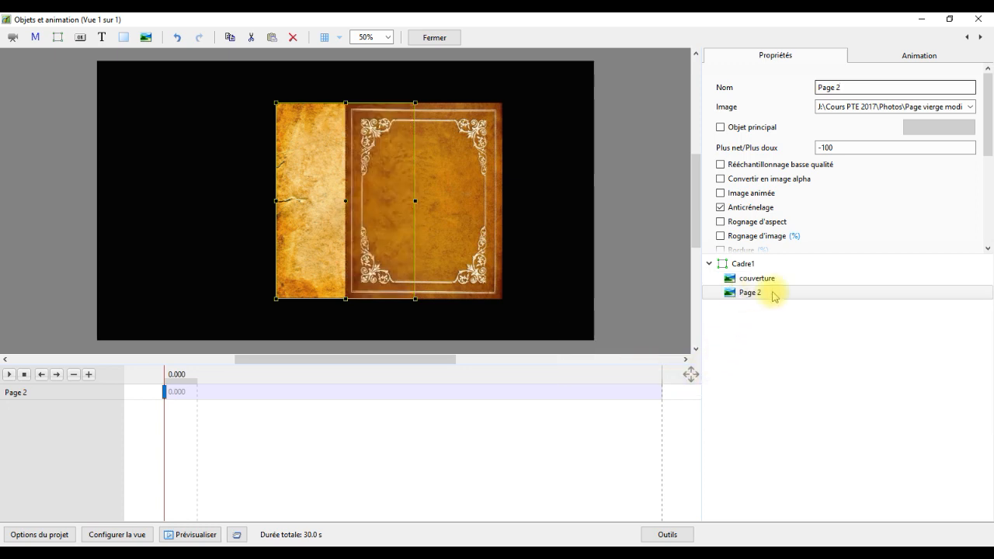
Disable the display of Page 2's back side (Afficher le verso), leaving the front side enabled
click(901, 58)
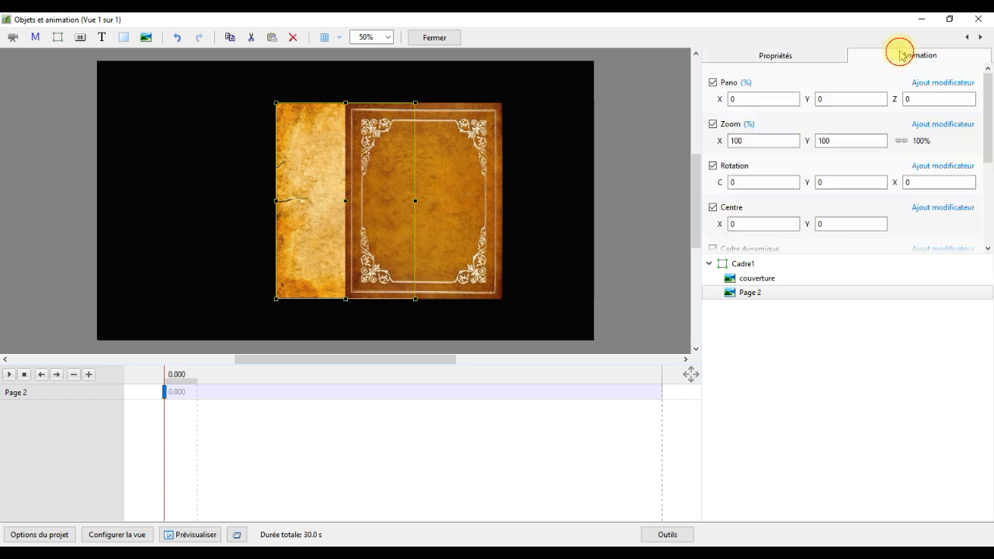
click(792, 54)
drag(988, 102, 987, 170)
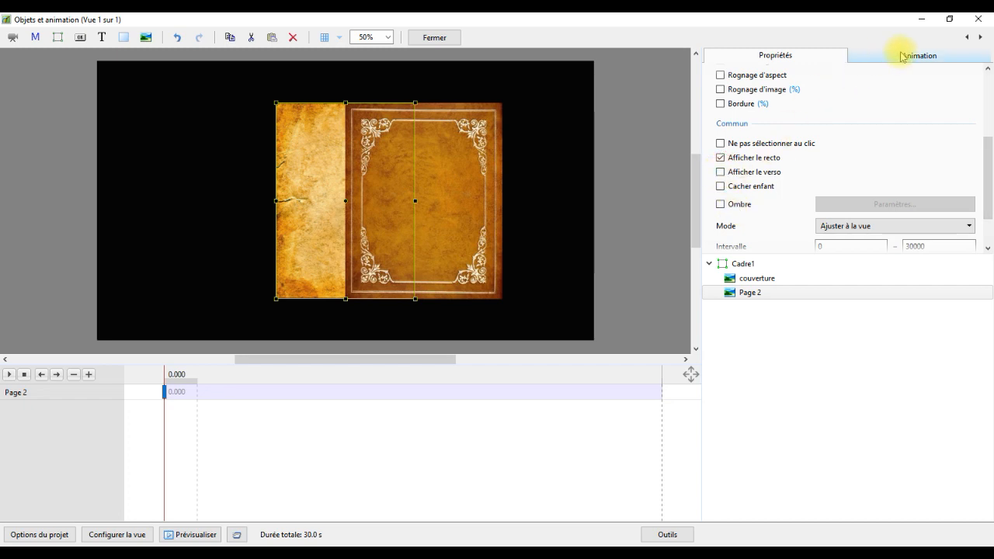
Set Page 2's centre X to 100 and its Y rotation to 180 at the first control point
click(902, 57)
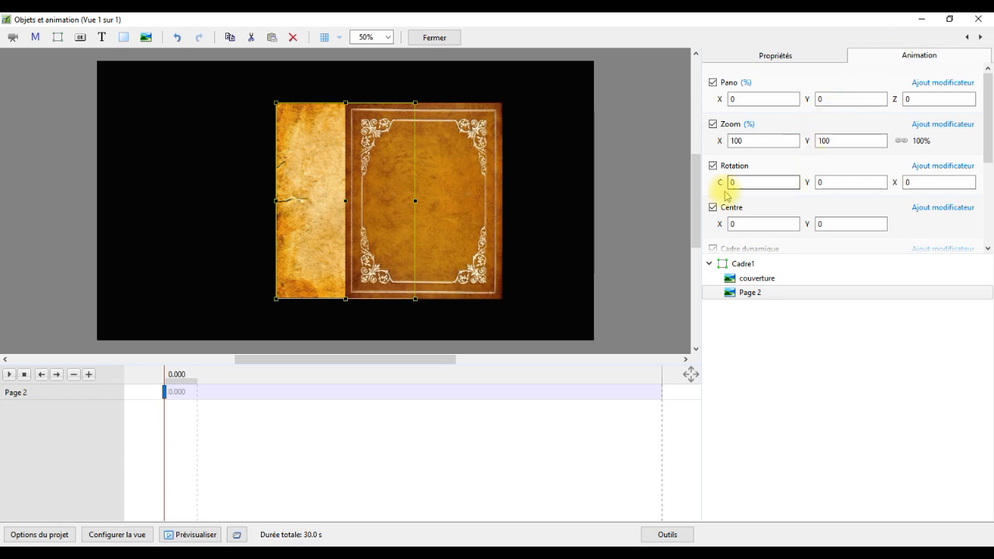
click(713, 166)
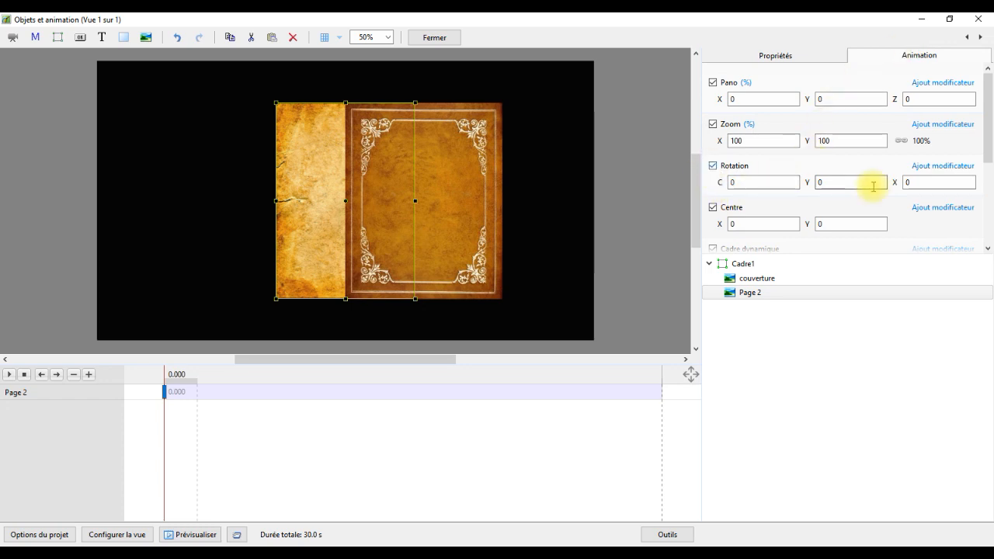
click(753, 224)
text(100)
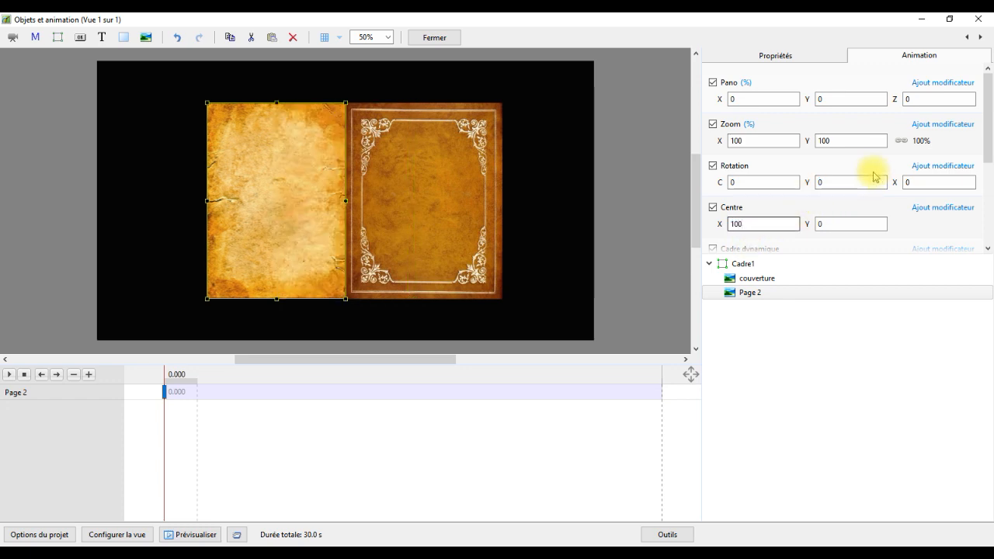
click(837, 181)
text(180)
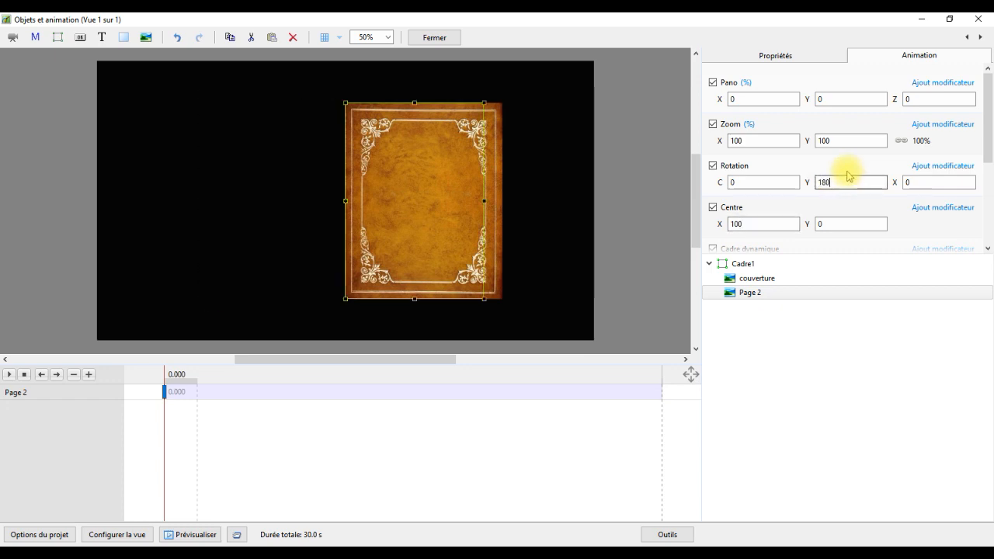
Duplicate Page 2's first control point and place the copy at about 3.26 seconds
right_click(166, 394)
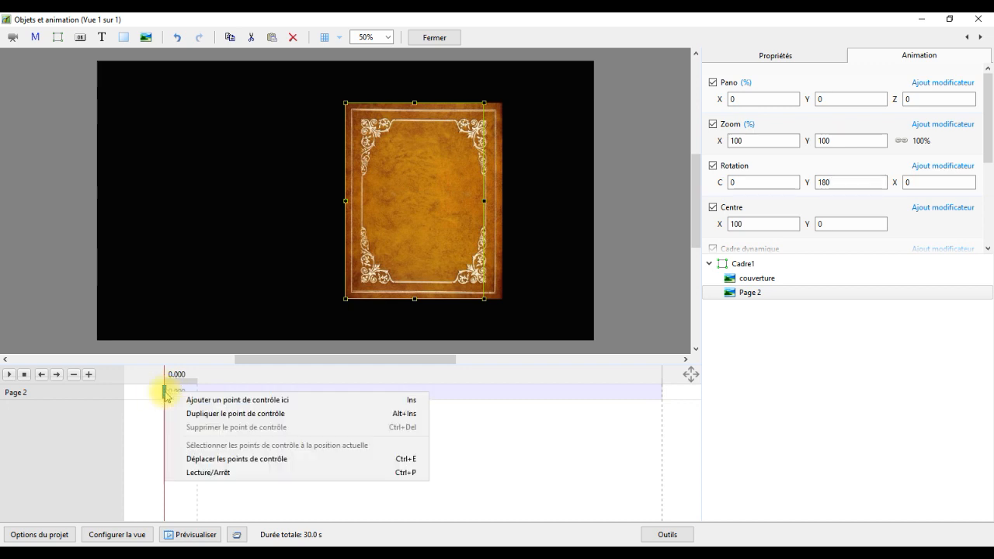
click(233, 412)
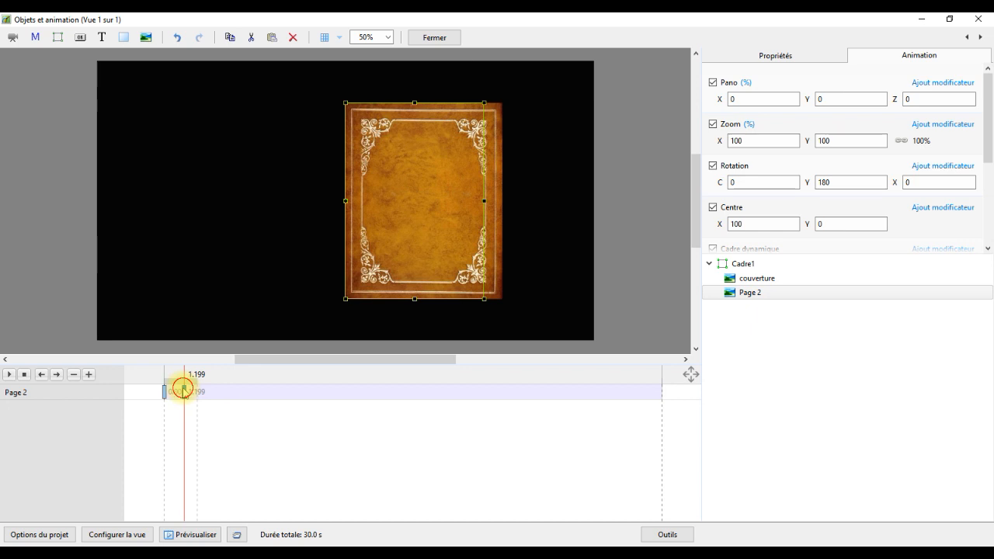
drag(184, 389, 217, 391)
Add a control point to Page 2 at about 4.9 seconds and set its Y rotation to 0
click(245, 393)
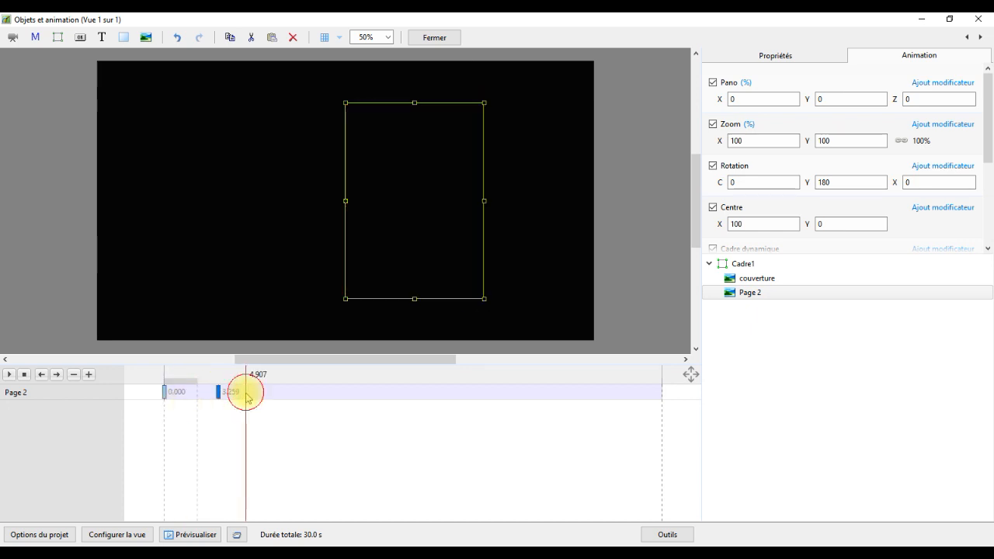
click(88, 375)
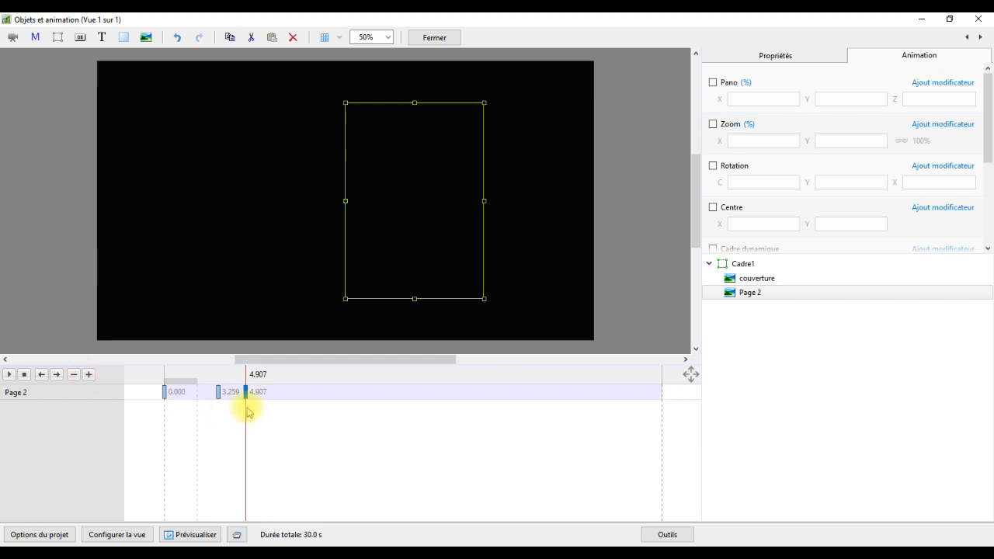
click(713, 166)
click(837, 181)
text(0)
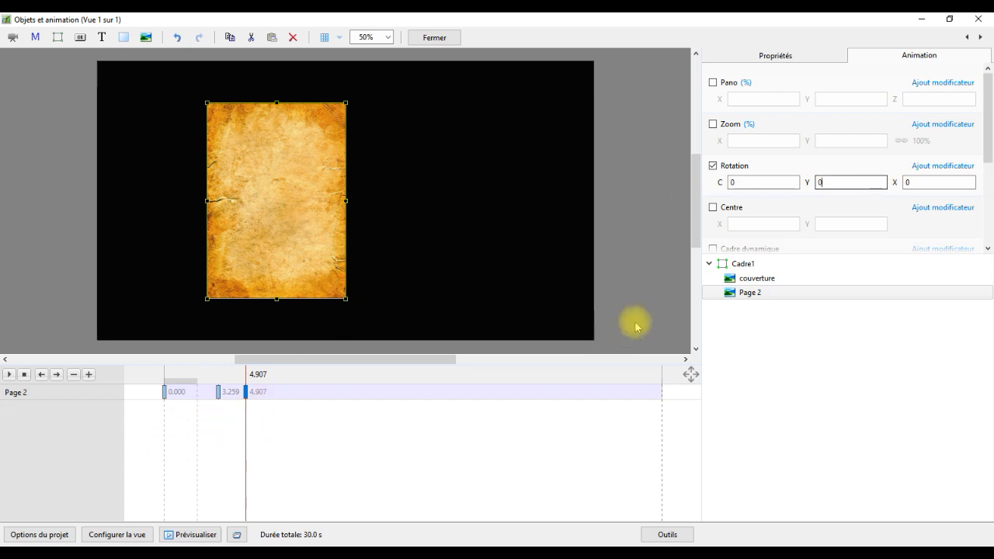
Align the control points of the cover and Page 2, with the second pair at 3.259 and the last at 5.056 seconds
ctrl+click(765, 280)
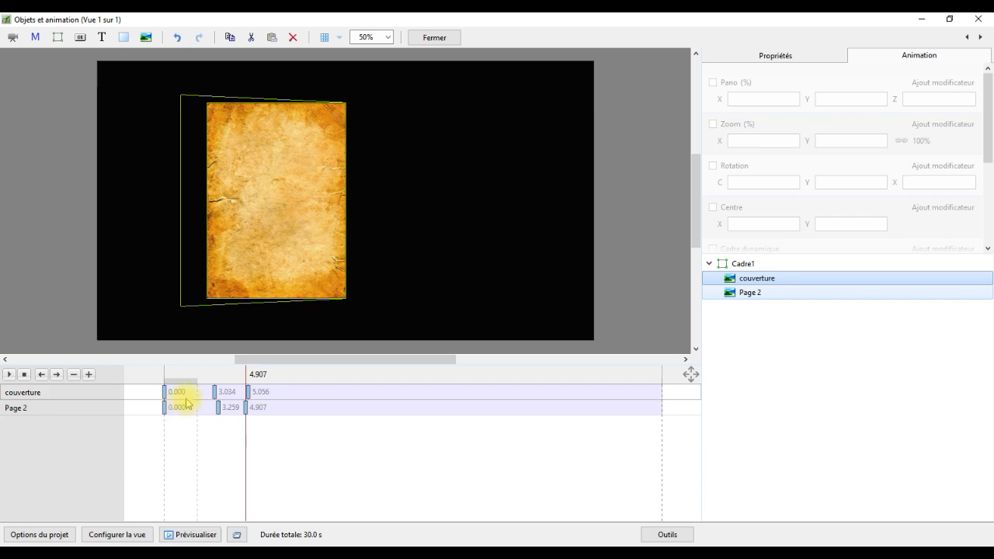
click(215, 392)
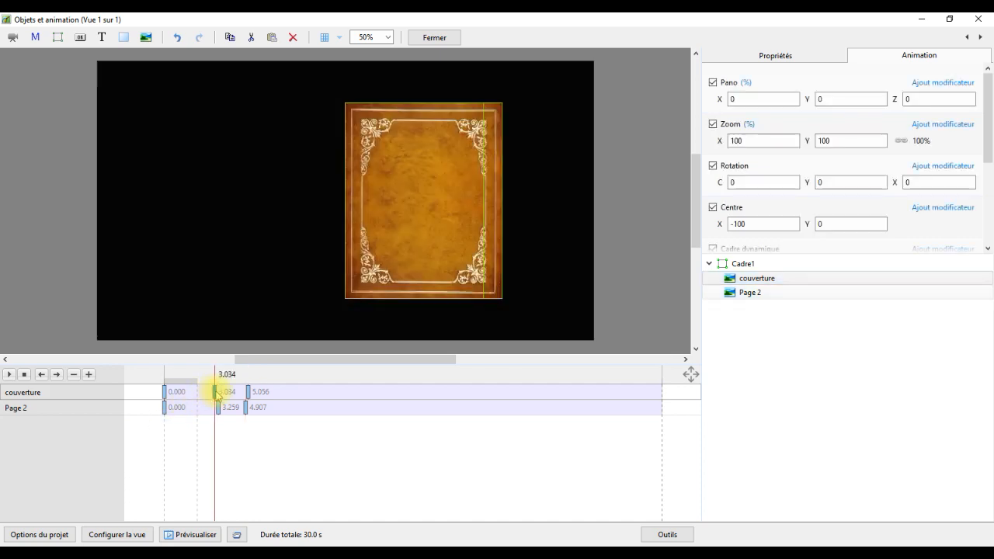
drag(218, 396, 247, 407)
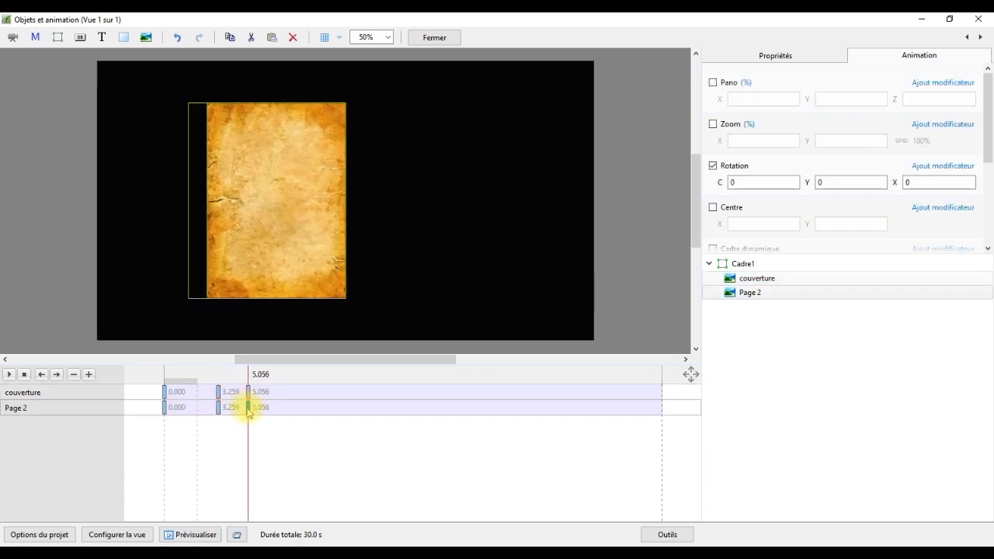
Play the combined animation of the cover and Page 2 from the start, pausing after the book has opened
click(164, 393)
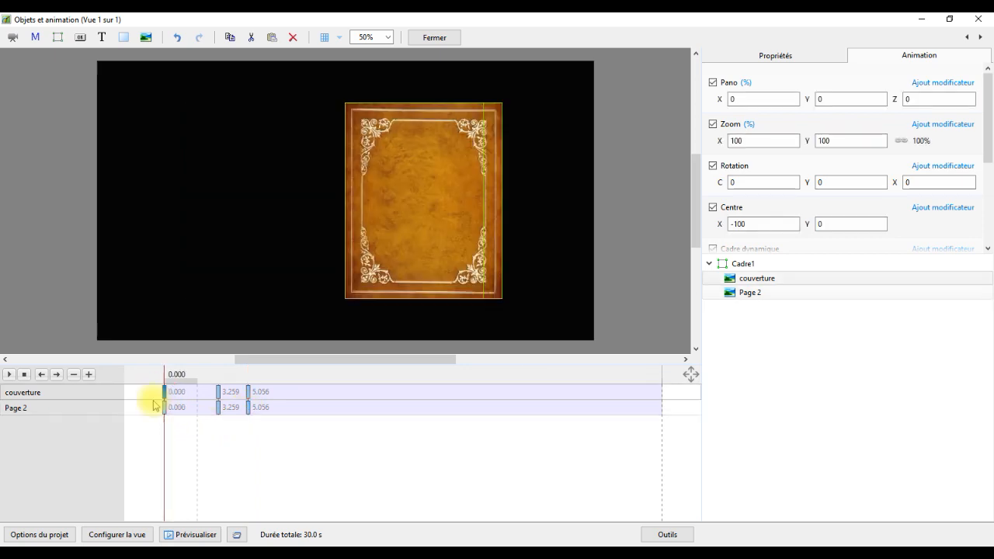
click(9, 375)
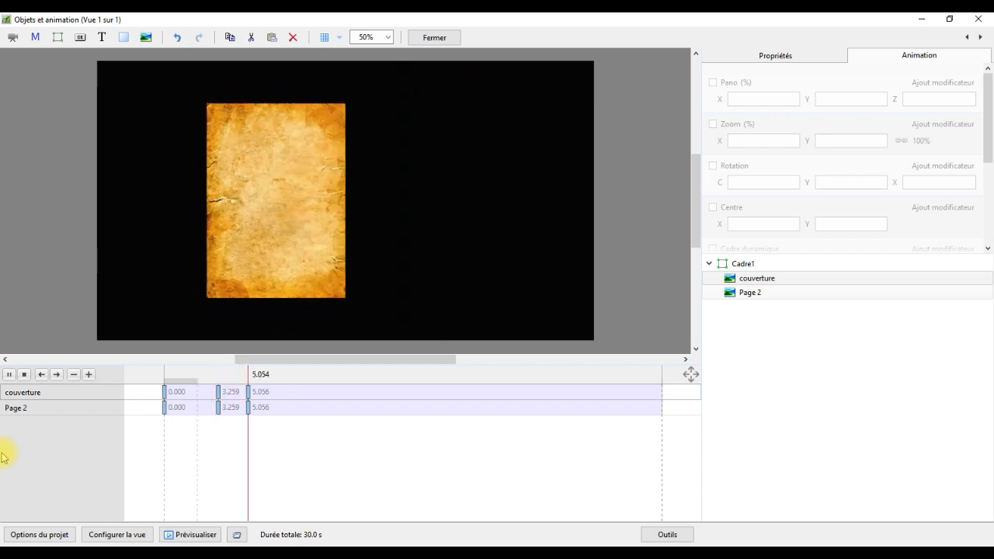
key(space)
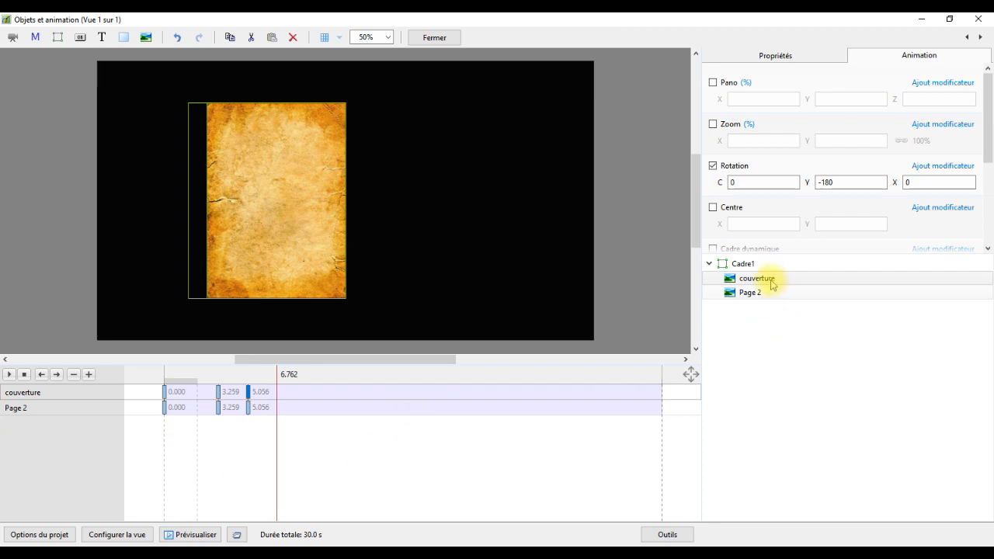
Select the cover and Page 2 together in the object list and copy them
ctrl+click(759, 300)
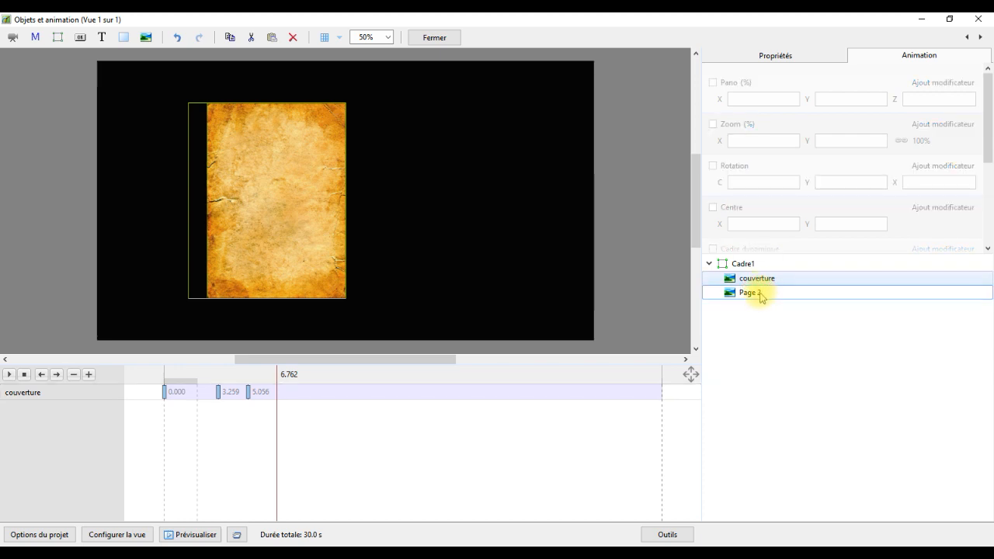
click(754, 267)
click(751, 281)
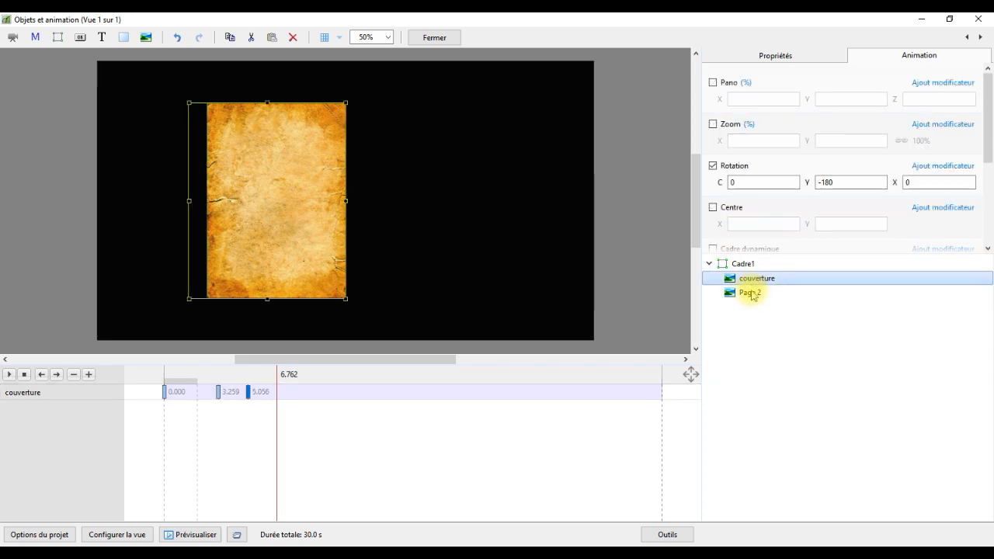
ctrl+click(752, 293)
right_click(751, 293)
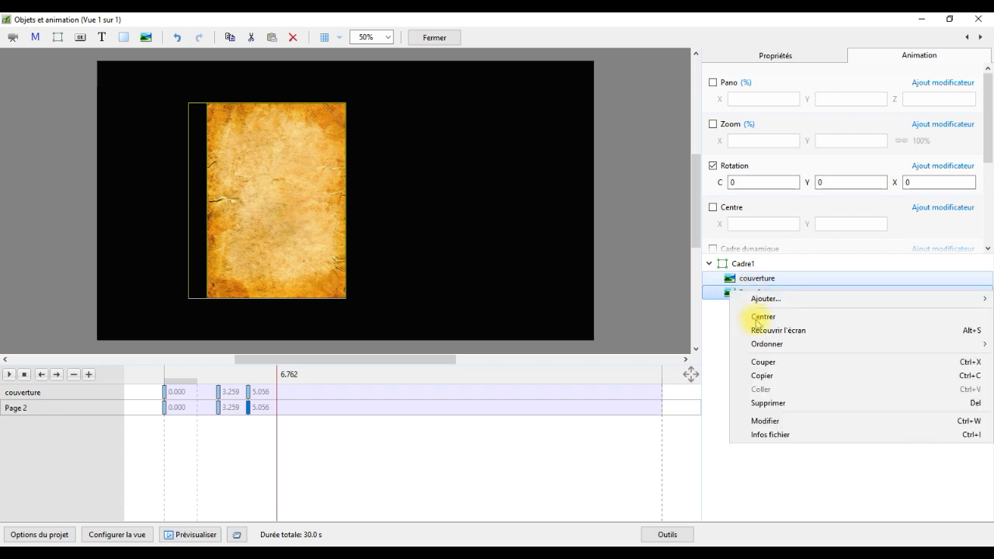
click(765, 379)
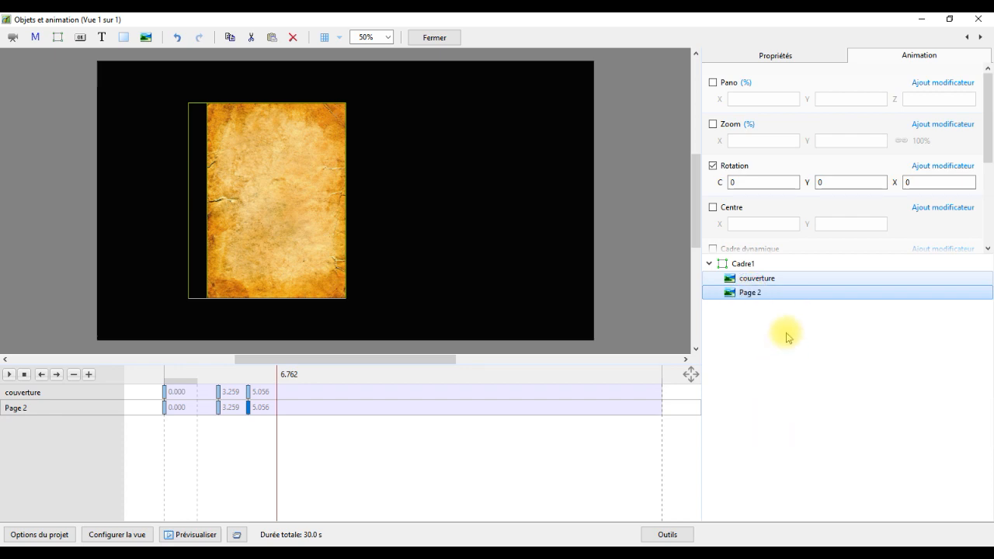
Paste the copied cover and Page 2 into the parent frame Cadre1 and select the pasted Page 2
right_click(785, 328)
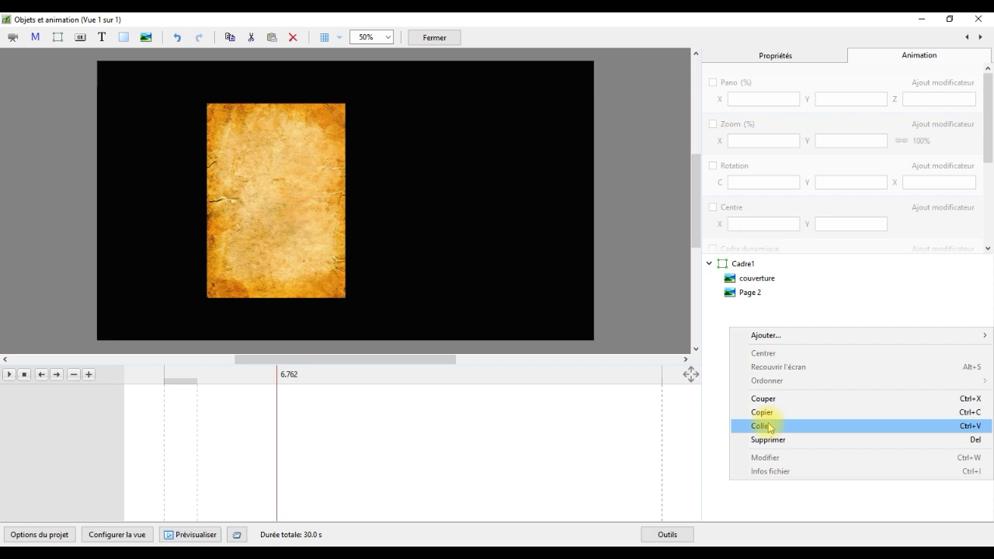
click(773, 264)
right_click(767, 306)
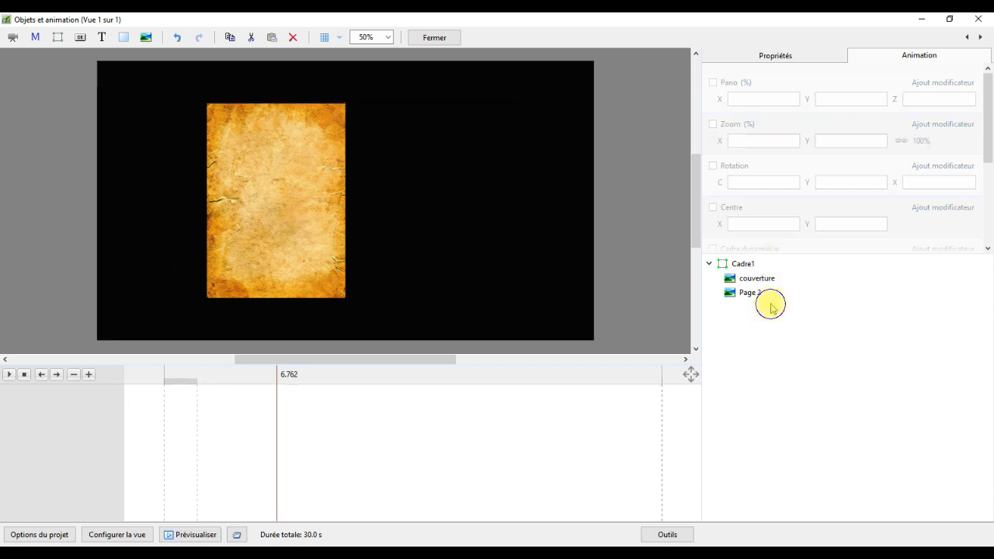
click(772, 264)
right_click(774, 269)
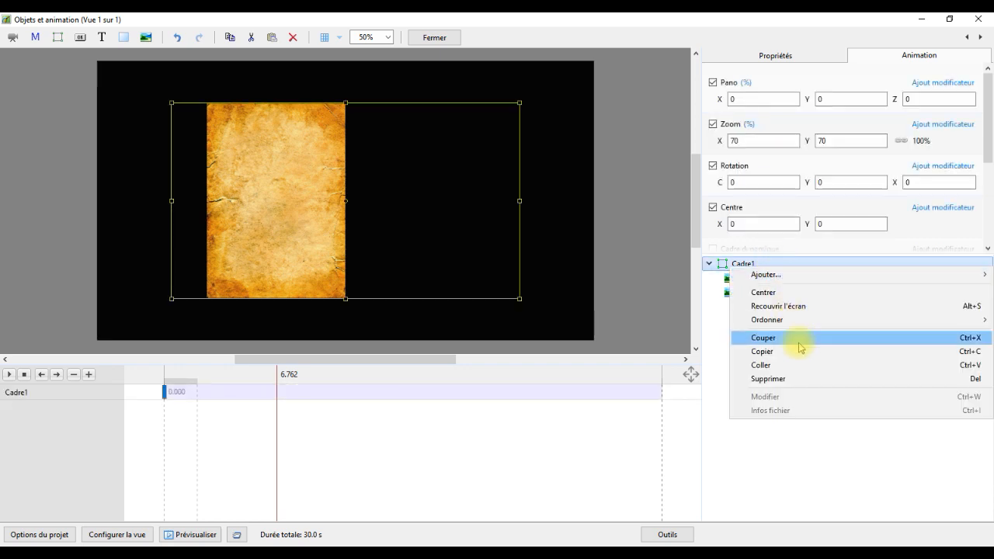
click(777, 364)
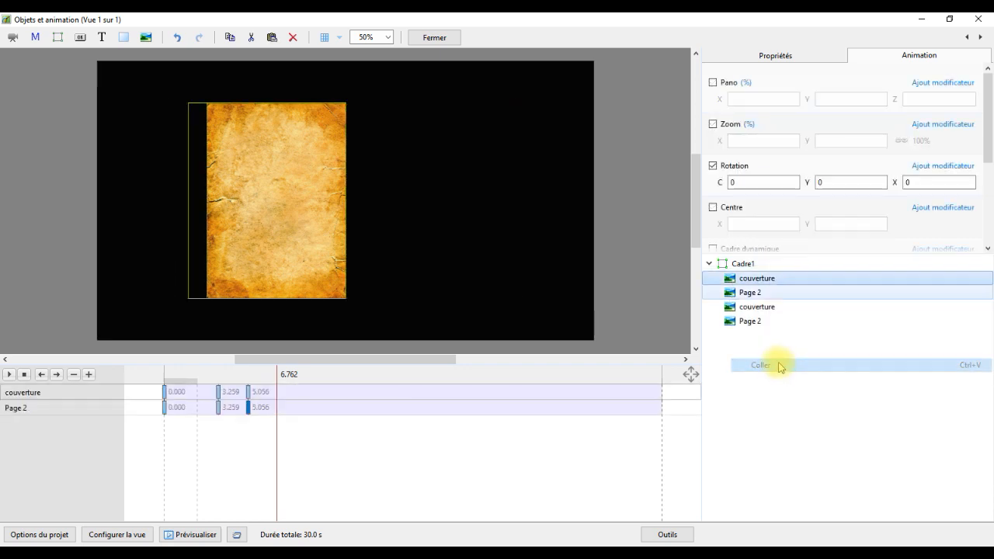
click(755, 294)
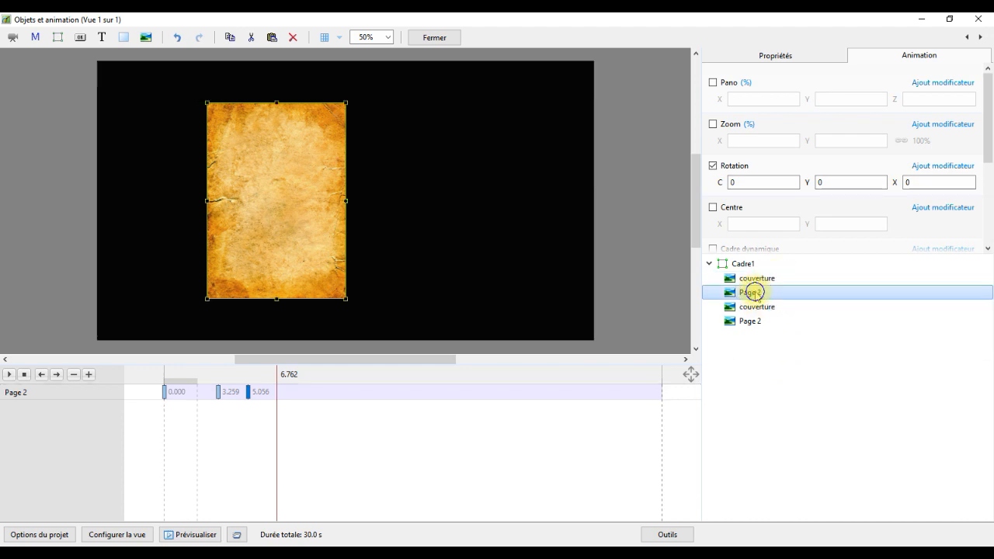
Move the selected pasted Page 2 back one level in the stacking order, beneath both covers
right_click(754, 293)
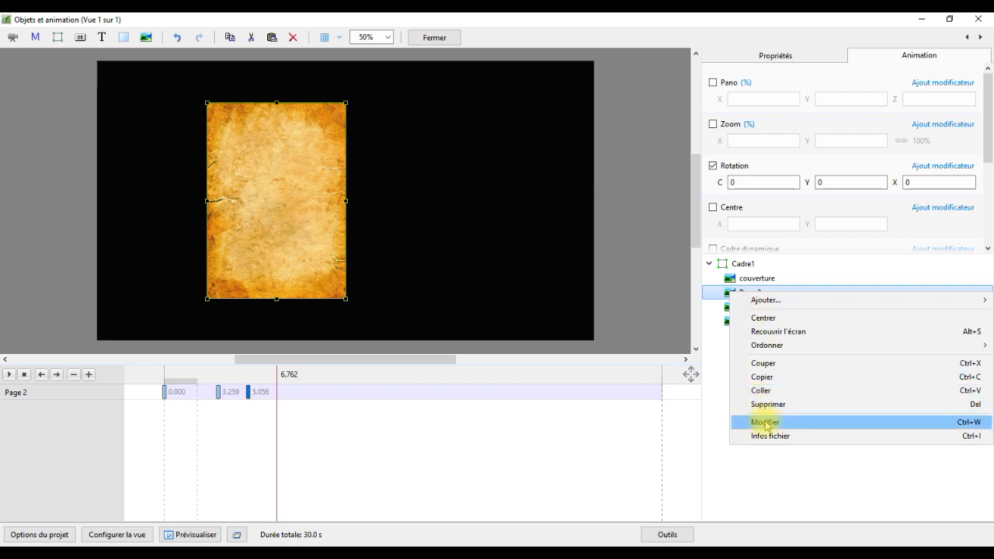
mouse_move(779, 344)
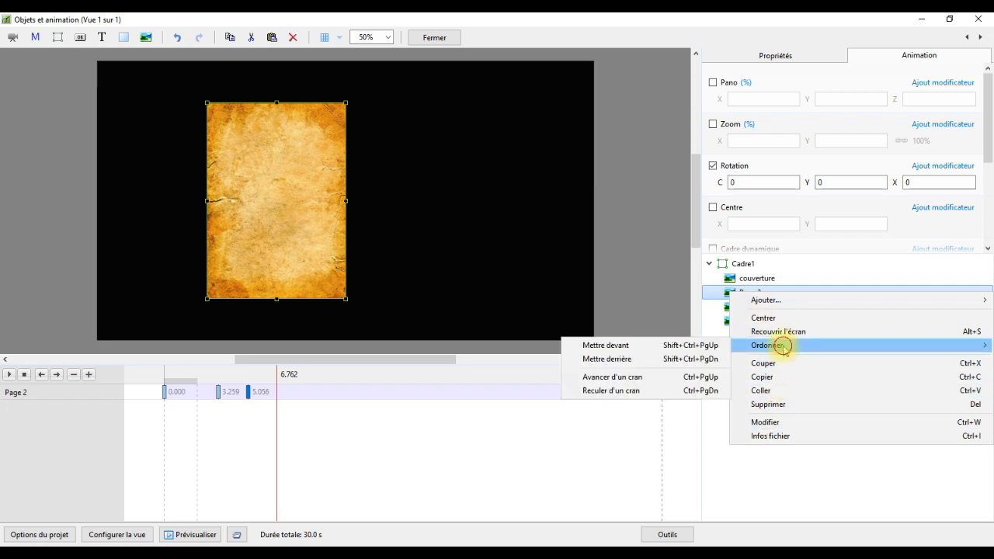
click(643, 392)
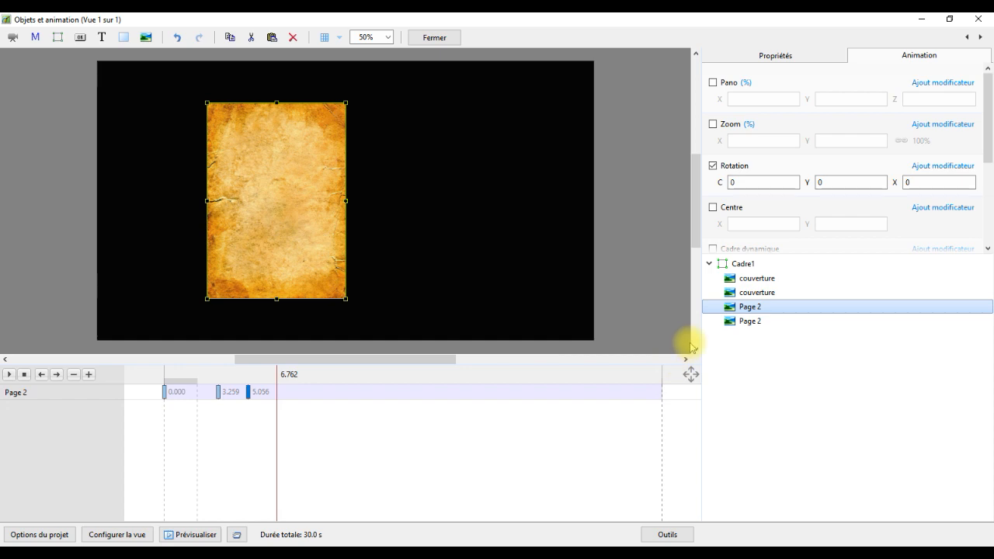
Rename the second couverture object in Cadre1 as "page 3"
click(757, 292)
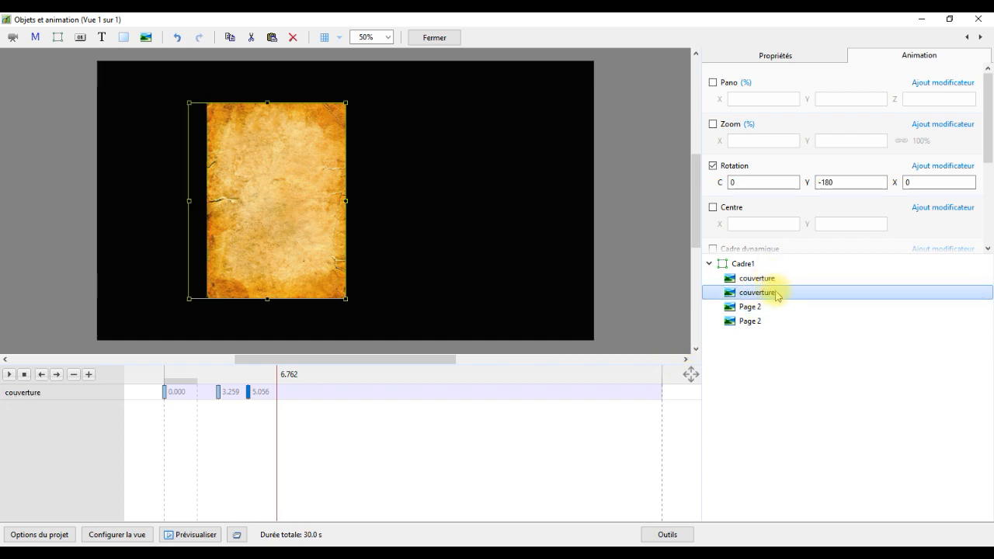
click(813, 63)
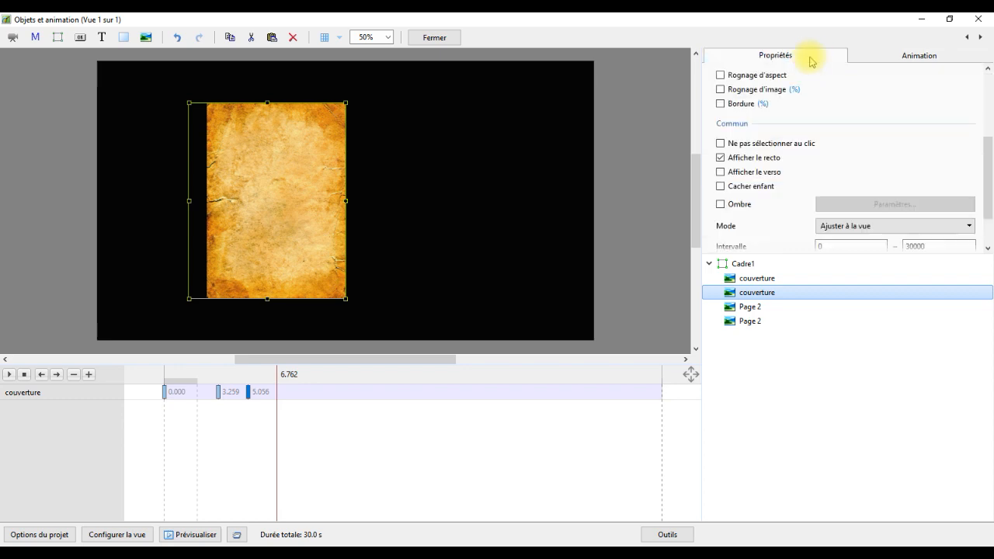
drag(985, 184, 985, 109)
double_click(872, 86)
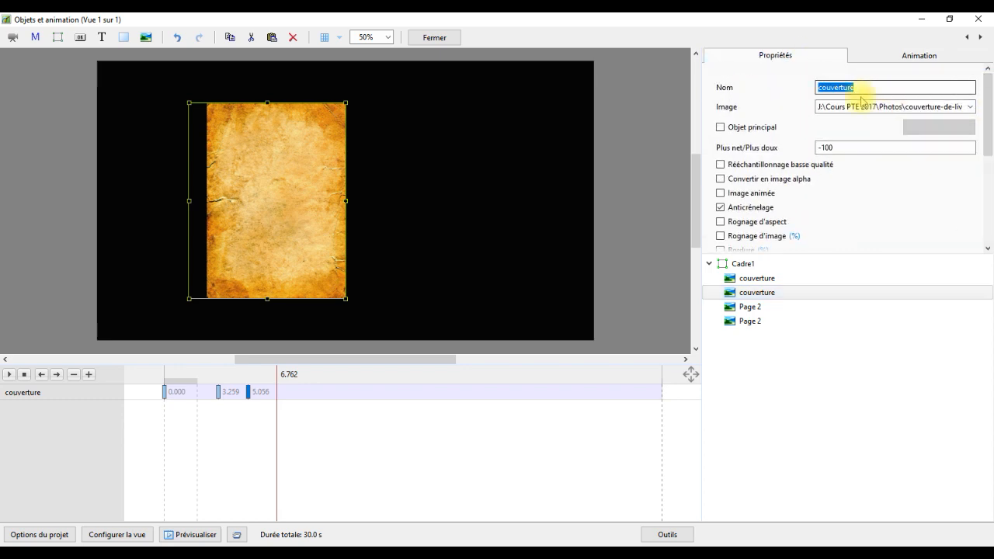
text(page 3)
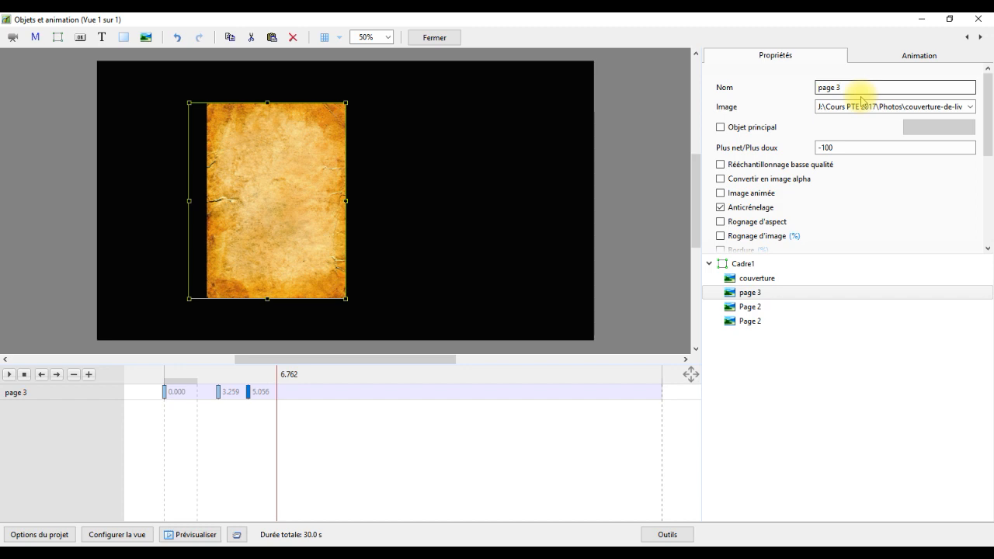
Rename the Page 2 object directly below page 3 as "Page 4"
click(750, 309)
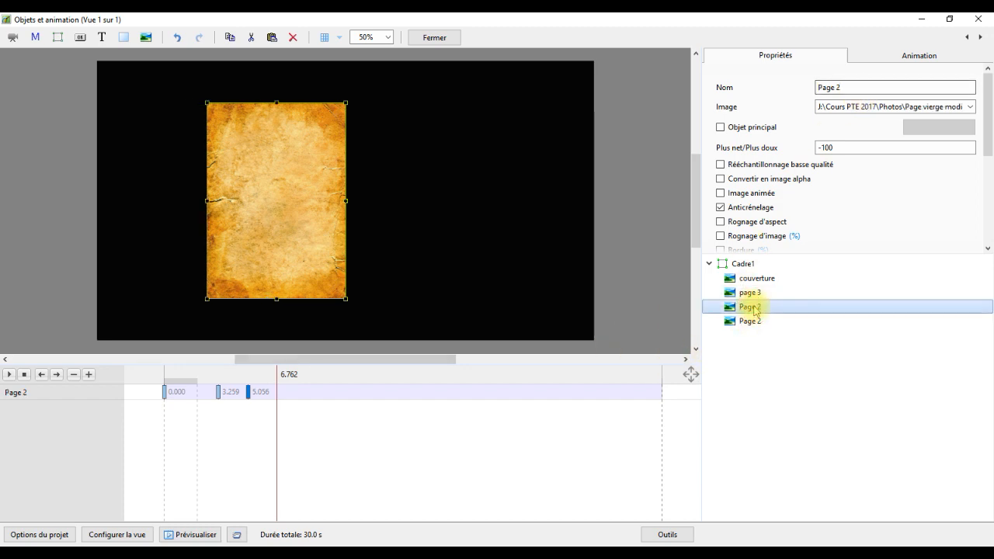
click(864, 88)
click(864, 88)
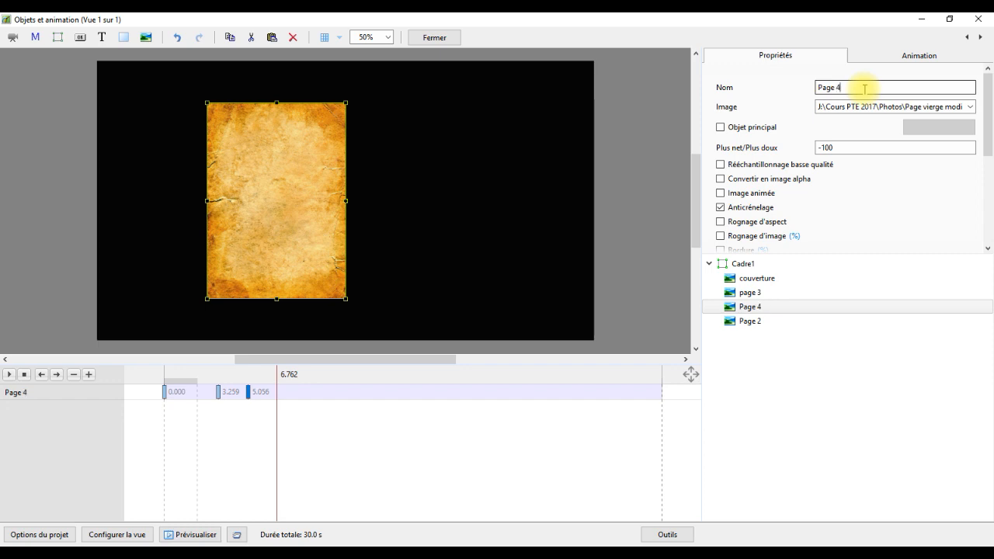
With all four objects on the timeline, move the second control points of page 3 and Page 4 to 7.753 and the last to 9.663 seconds
click(754, 297)
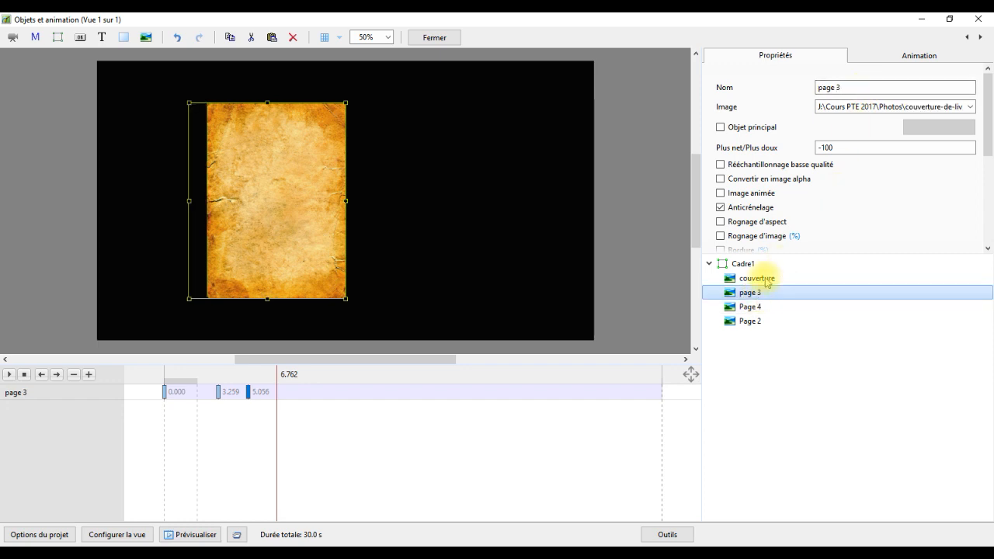
click(758, 279)
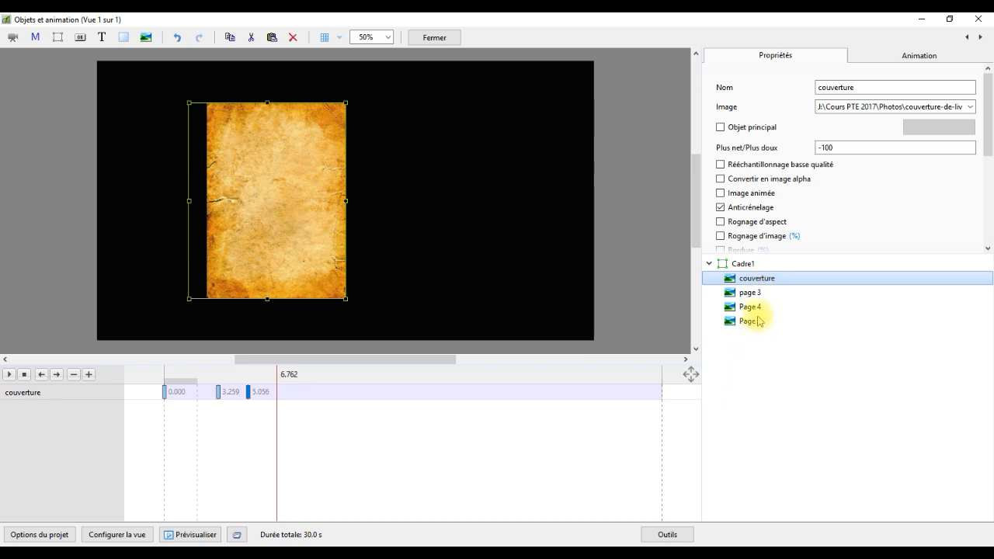
ctrl+click(751, 323)
ctrl+click(752, 307)
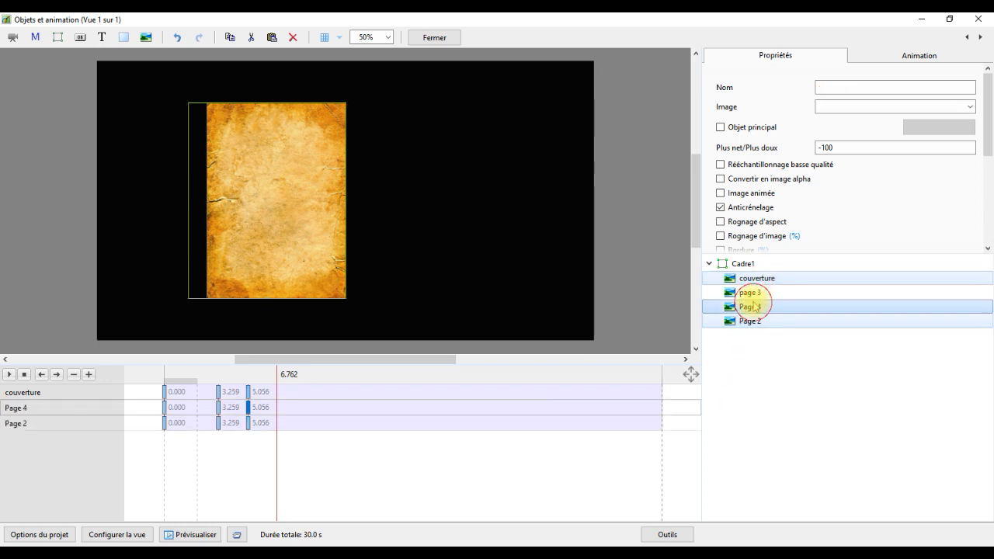
ctrl+click(751, 294)
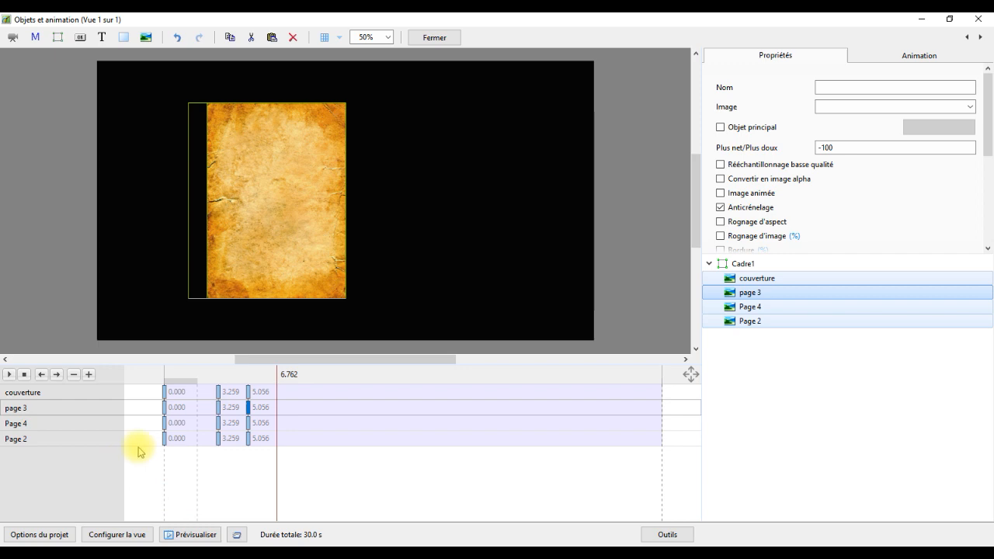
drag(251, 411, 318, 407)
drag(218, 405, 293, 408)
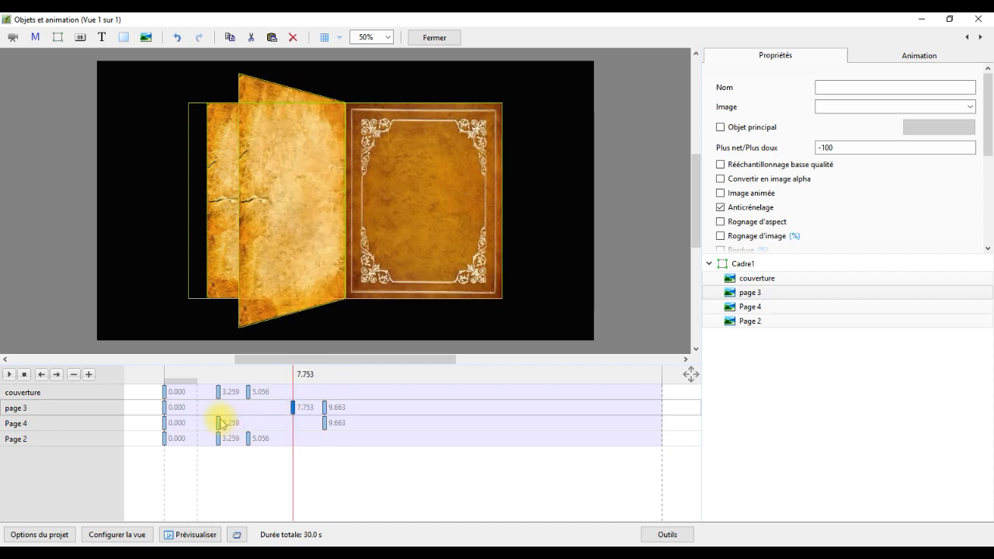
drag(219, 425, 295, 433)
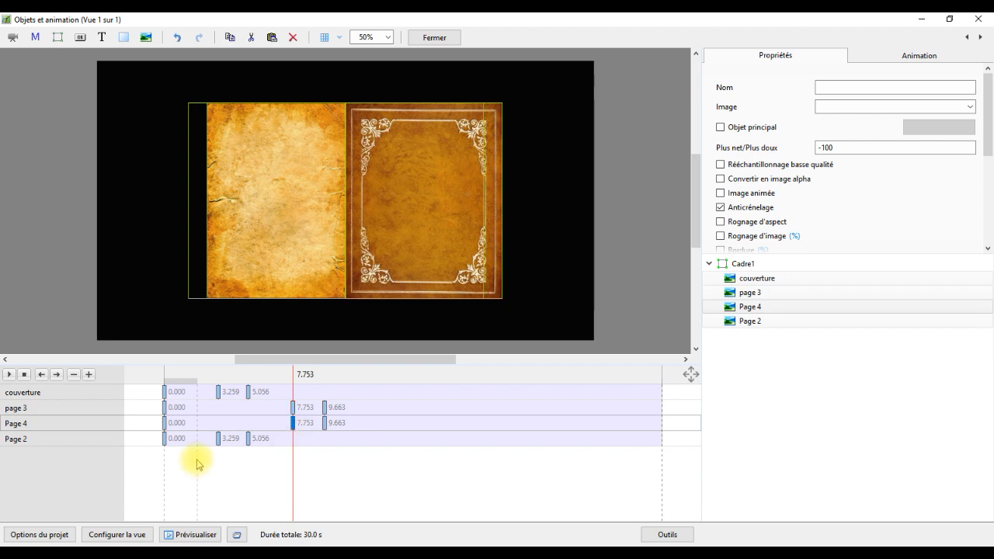
Play the animation of all four objects from the start, pausing after page 3 and Page 4 have turned
click(165, 392)
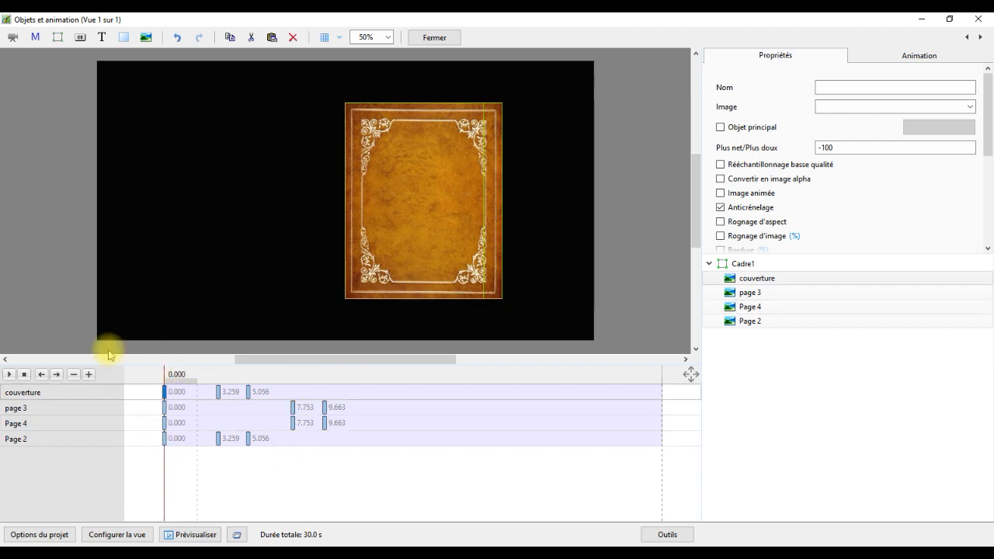
click(9, 371)
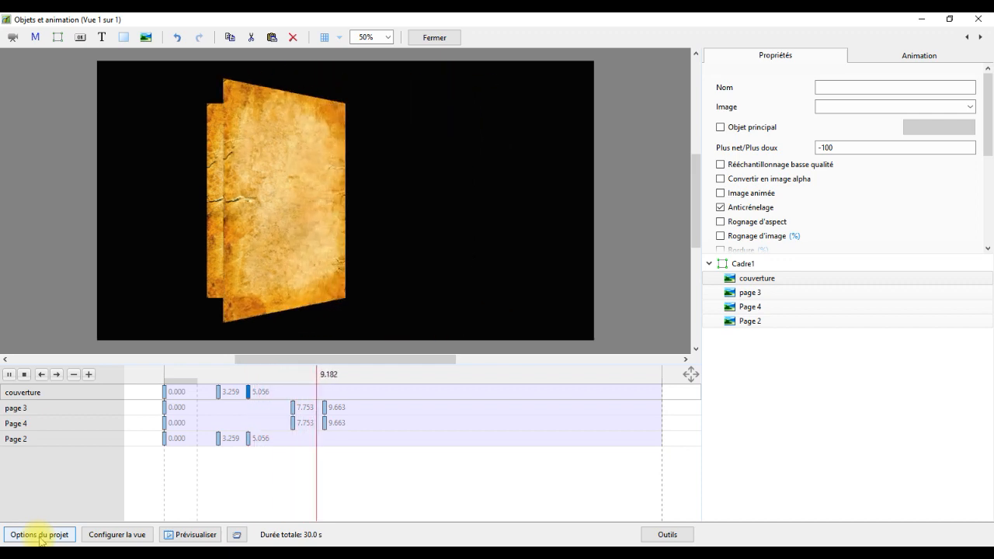
key(space)
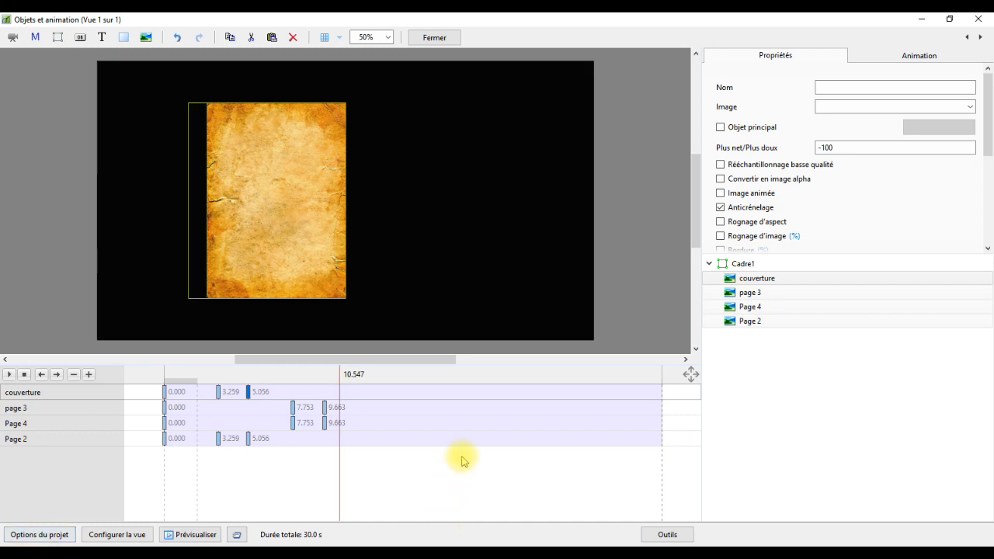
Replace the image of page 3 with Page vierge modifiée.png from the Photos folder
click(760, 294)
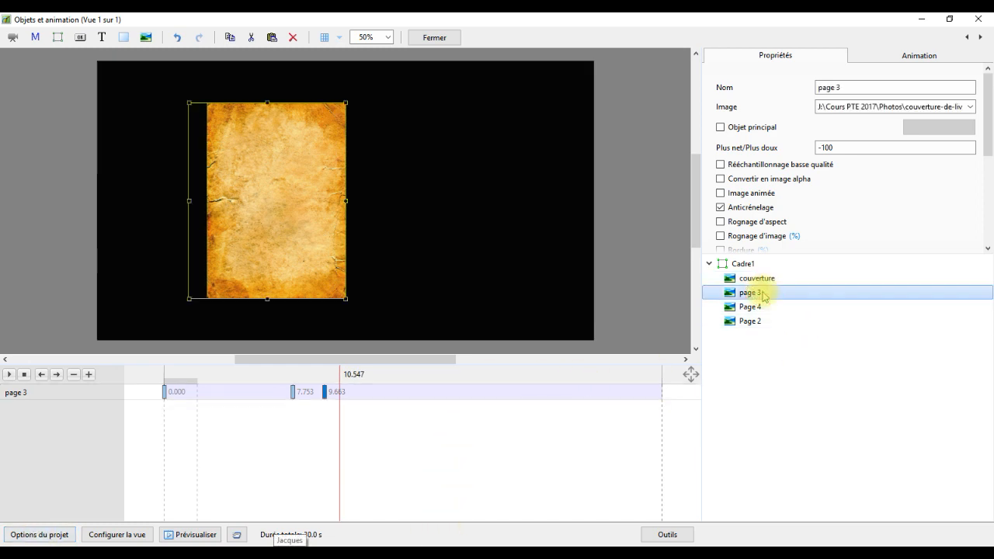
click(970, 106)
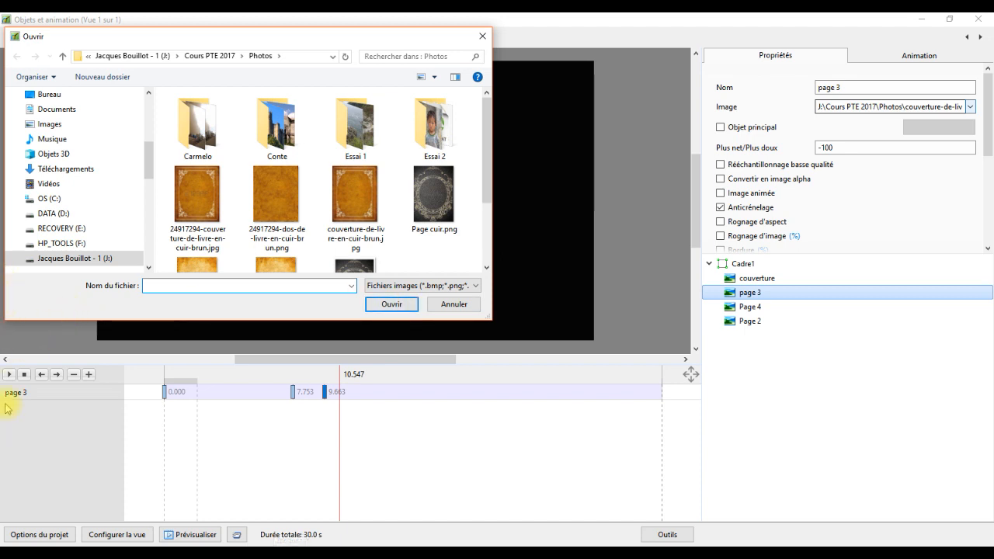
drag(489, 167, 502, 246)
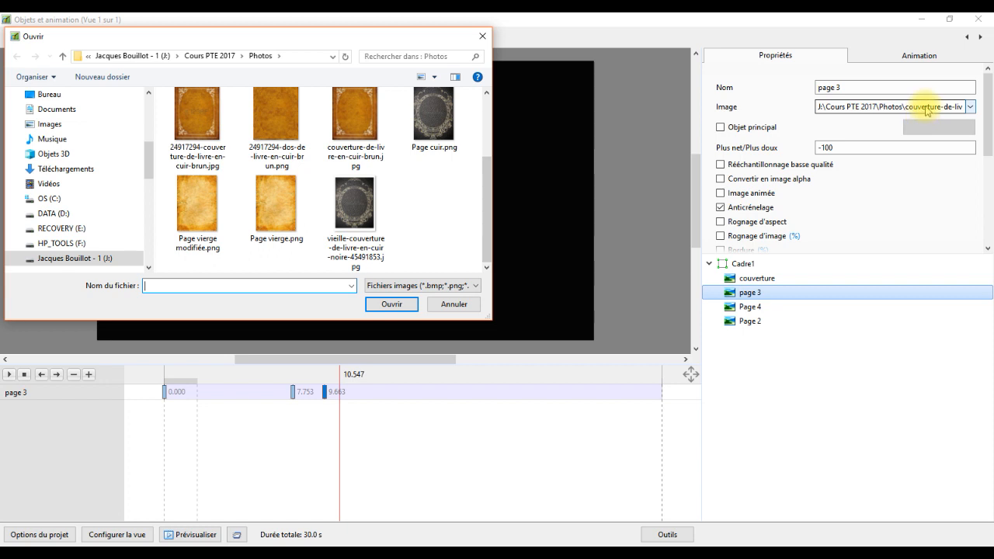
click(196, 204)
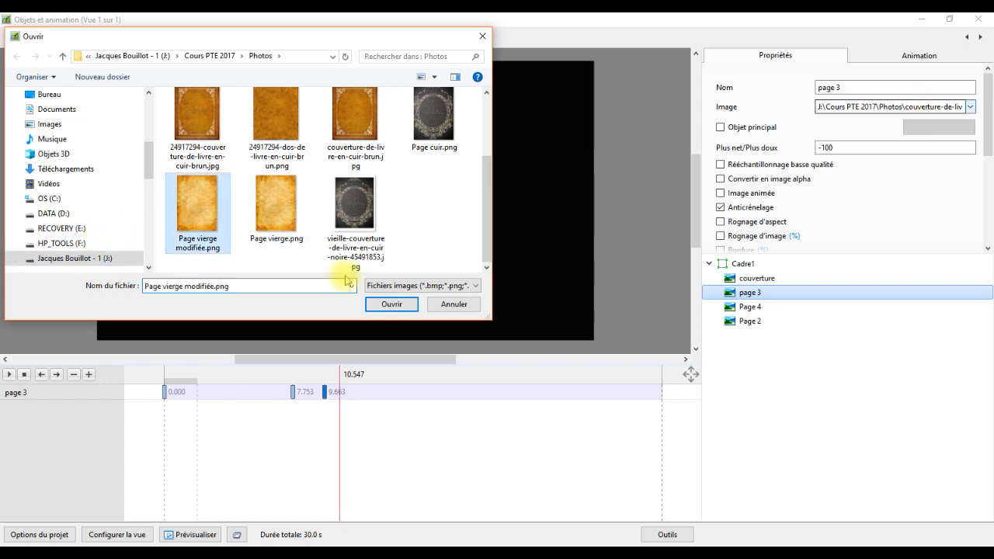
click(398, 304)
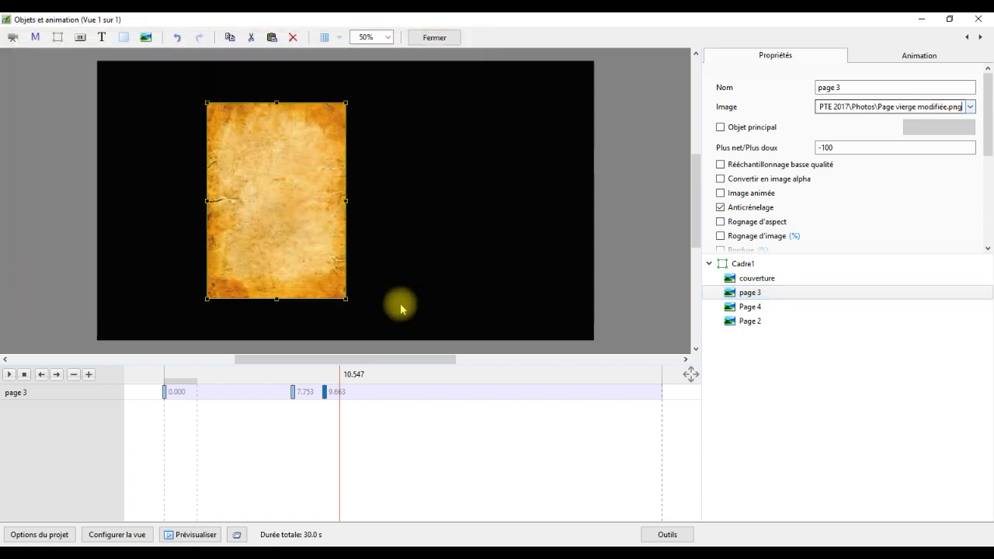
Play the animation from the start to check page 3 with its new image, pausing past its last control point
click(164, 393)
click(11, 375)
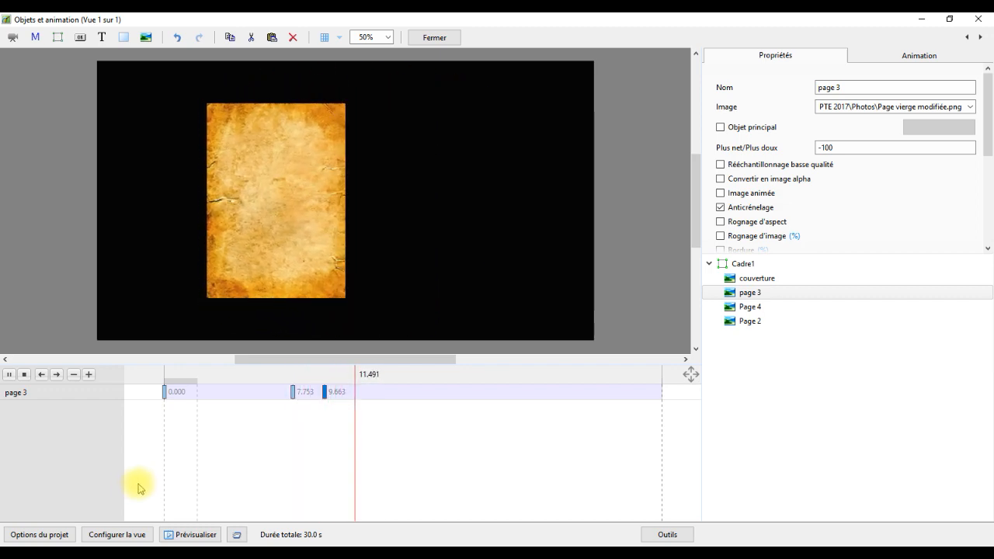
key(space)
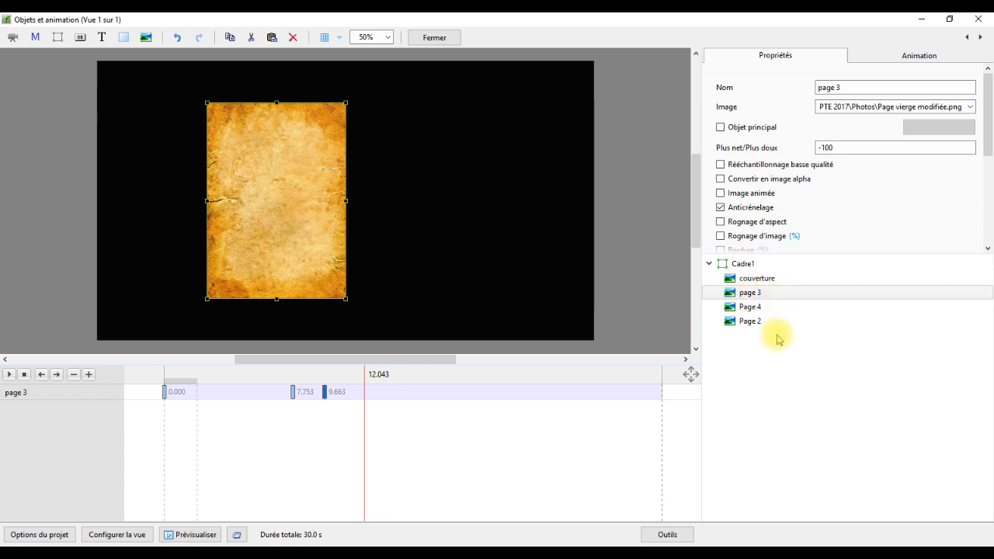
Copy page 3 and Page 4 together and paste them into the parent frame Cadre1
ctrl+click(751, 306)
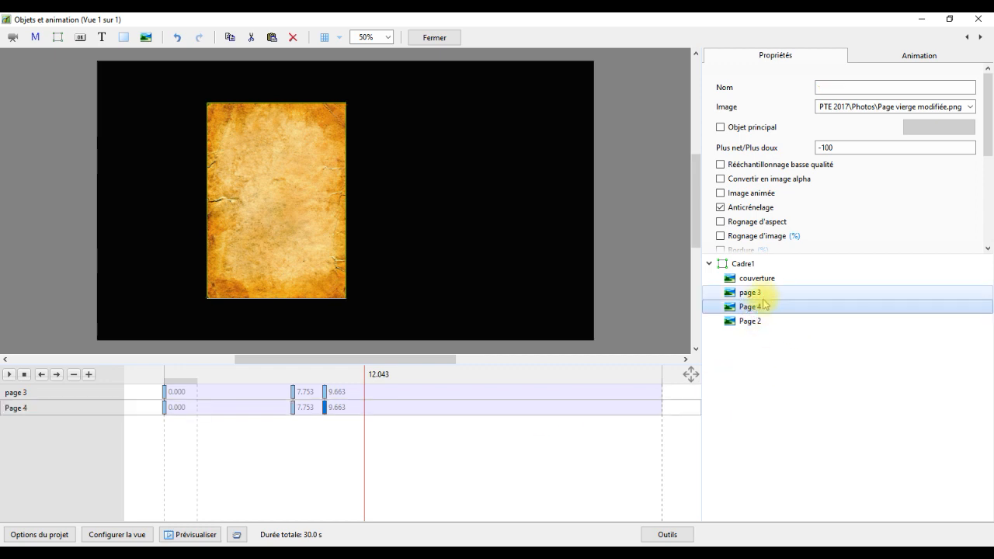
right_click(759, 298)
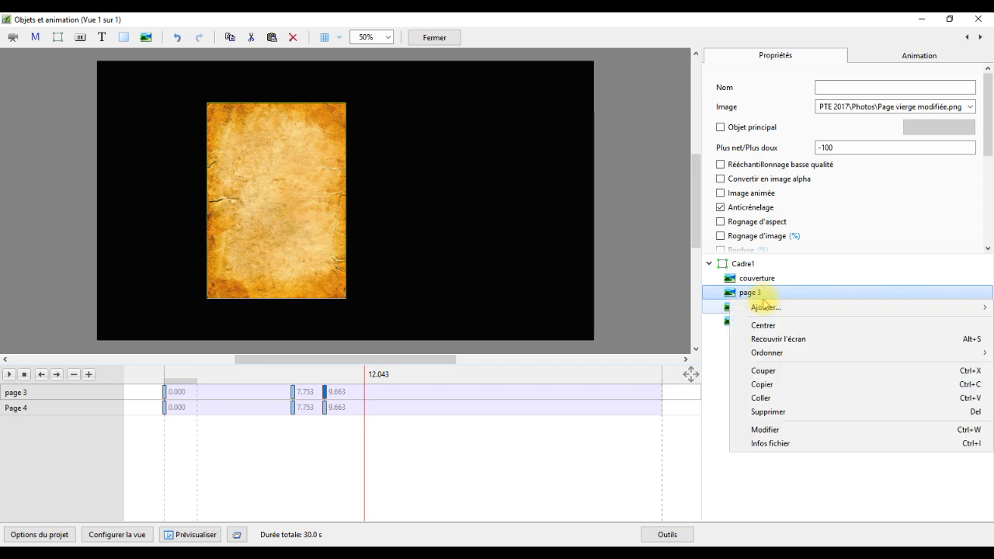
click(766, 386)
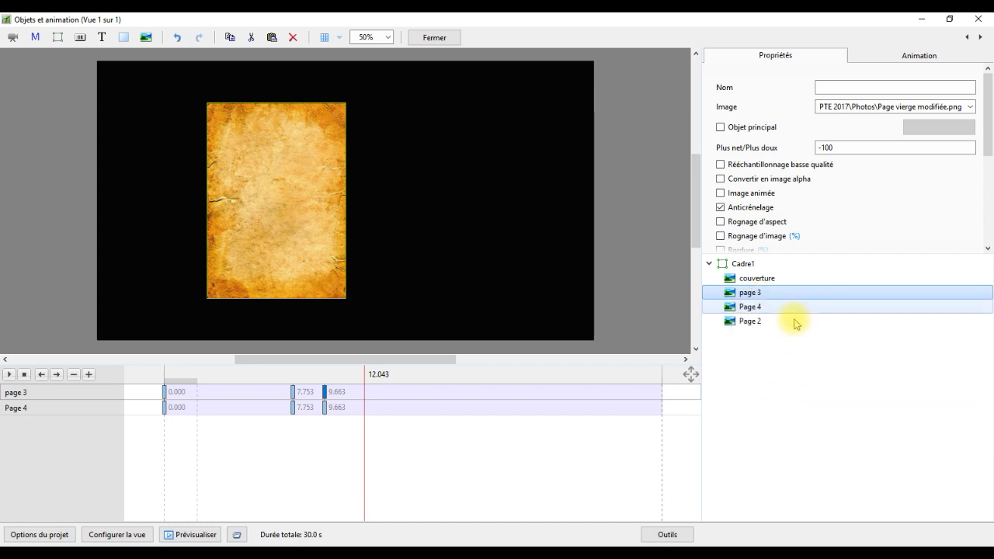
click(762, 266)
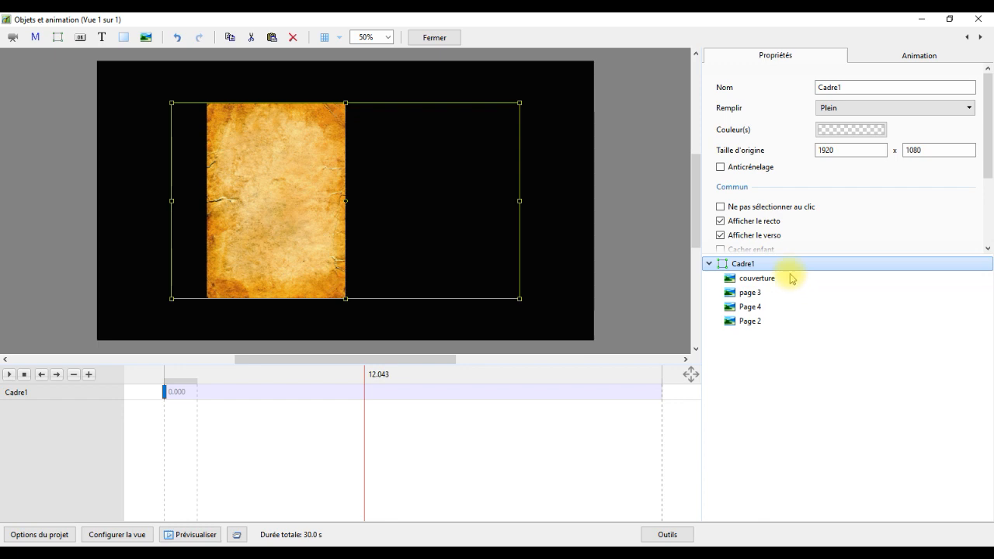
right_click(788, 264)
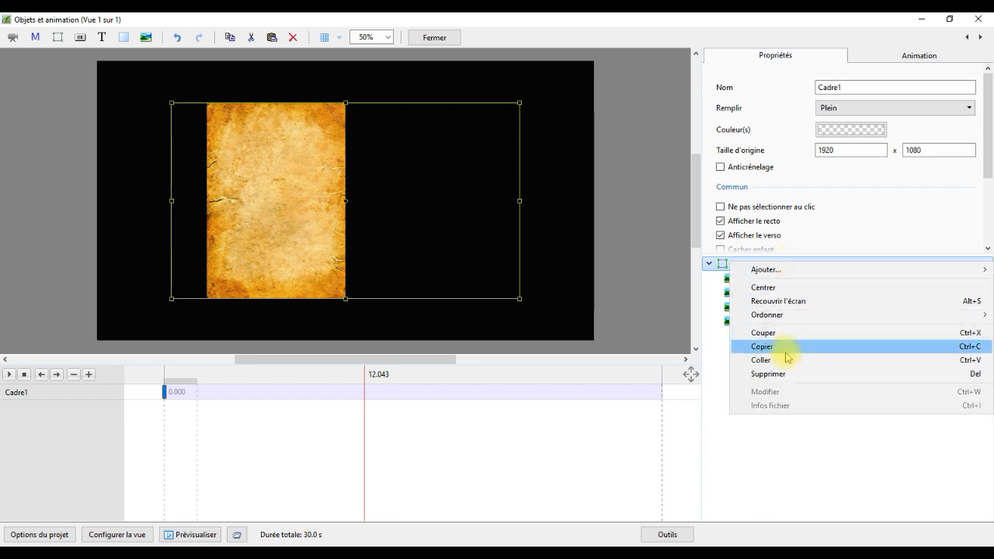
click(780, 360)
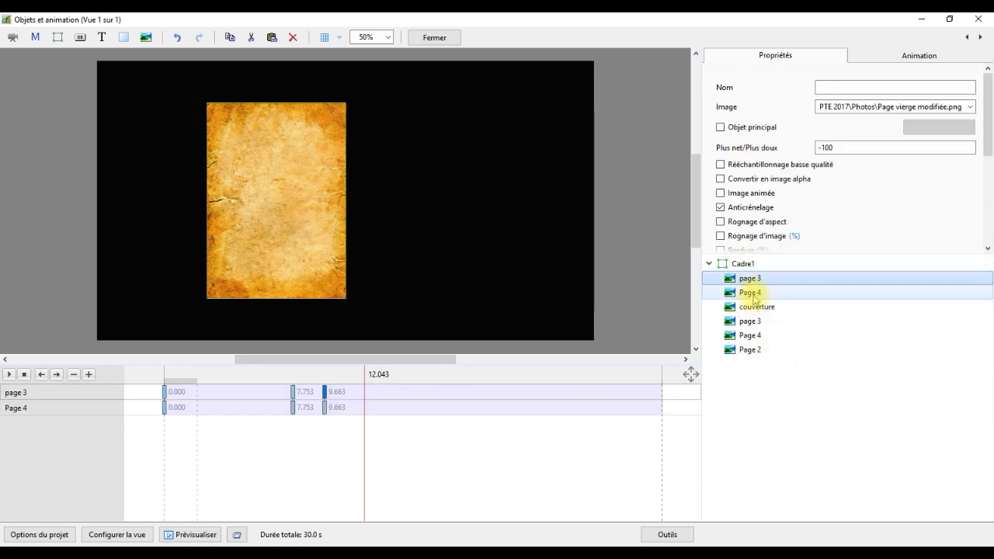
Rename the pasted Page 4 as "Page 6" and the pasted page 3 as "page 5"
click(757, 294)
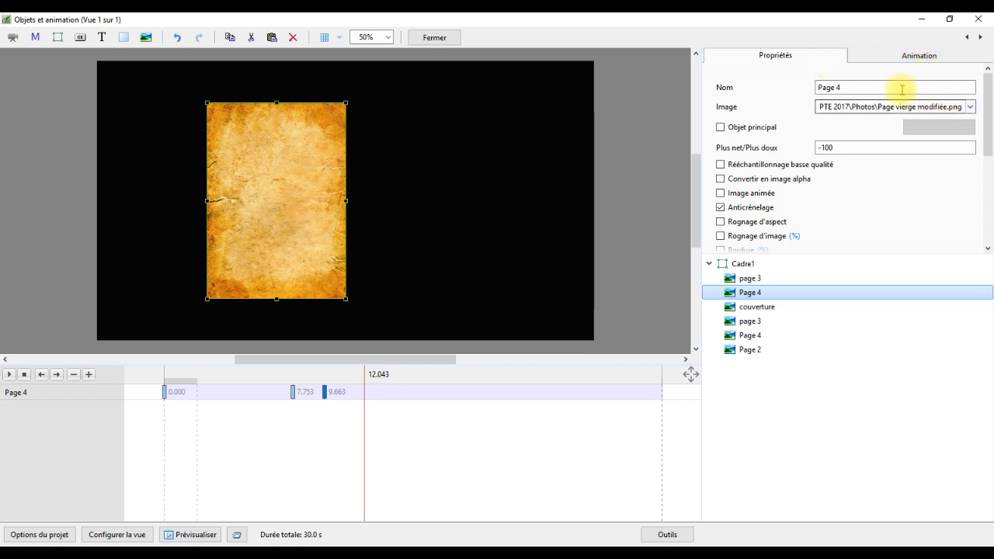
double_click(852, 87)
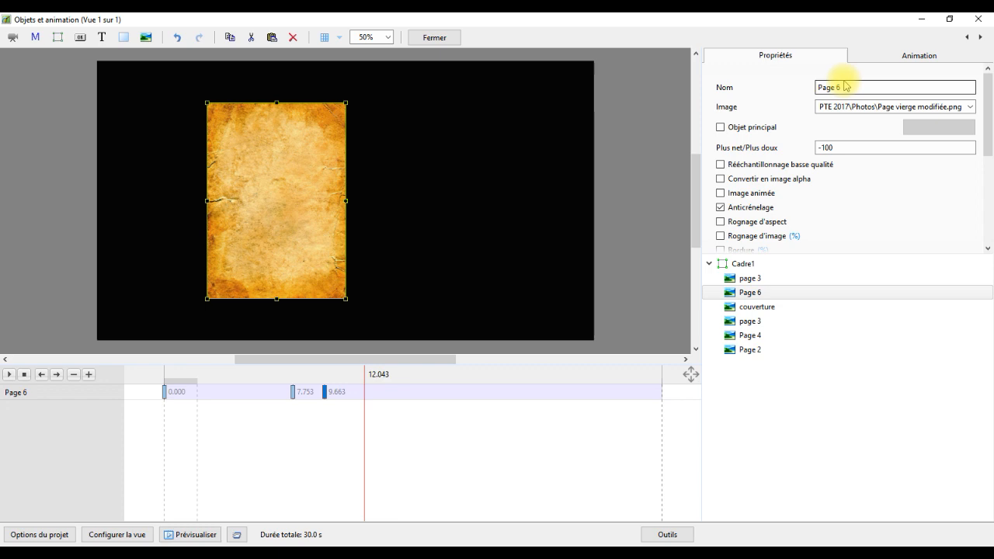
click(751, 279)
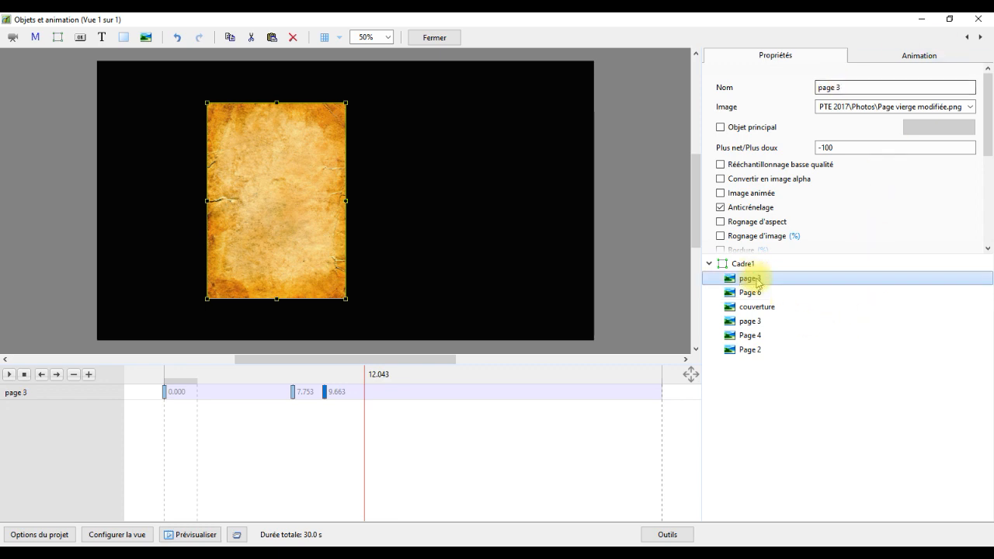
double_click(848, 87)
double_click(848, 87)
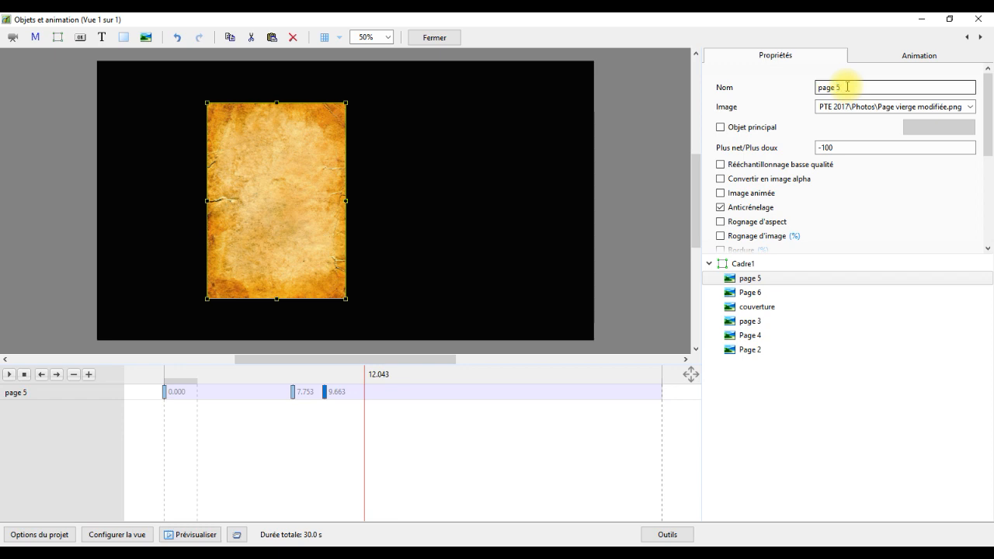
Send Page 6 back one level in the stacking order, to just below couverture
click(757, 297)
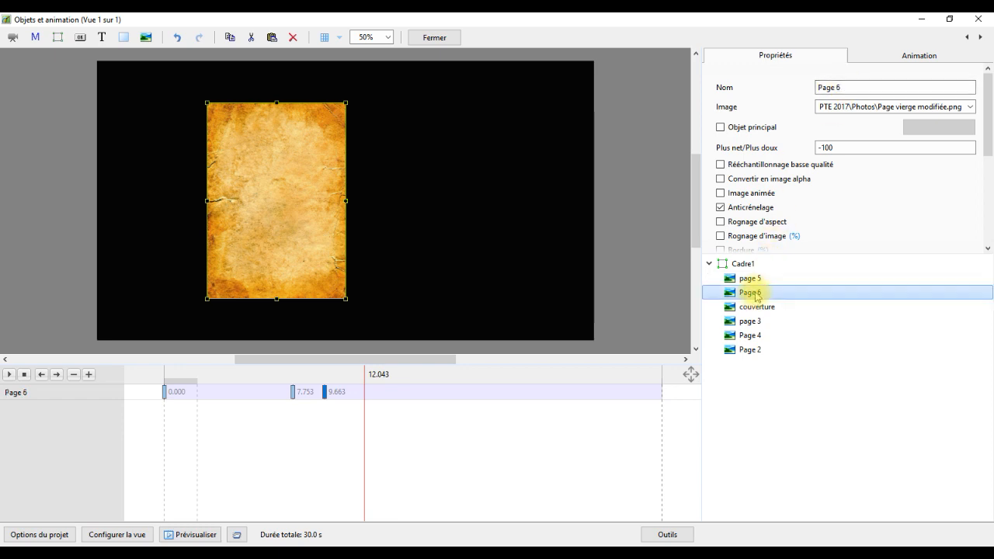
right_click(758, 296)
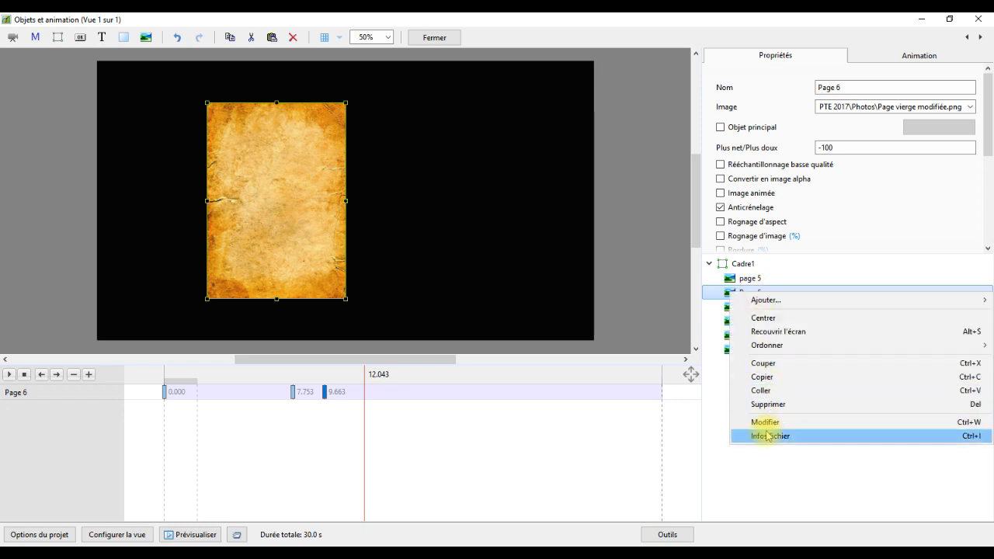
mouse_move(780, 350)
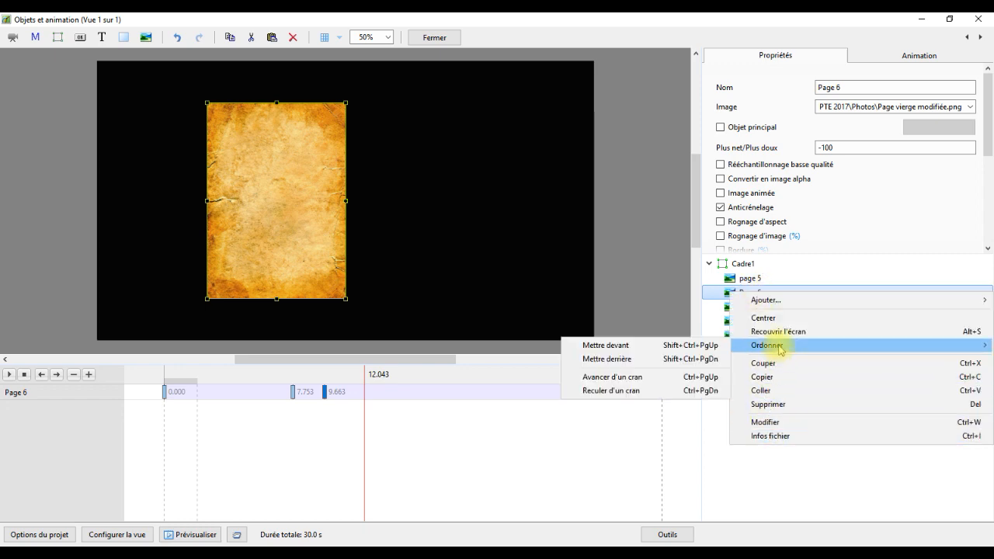
click(628, 392)
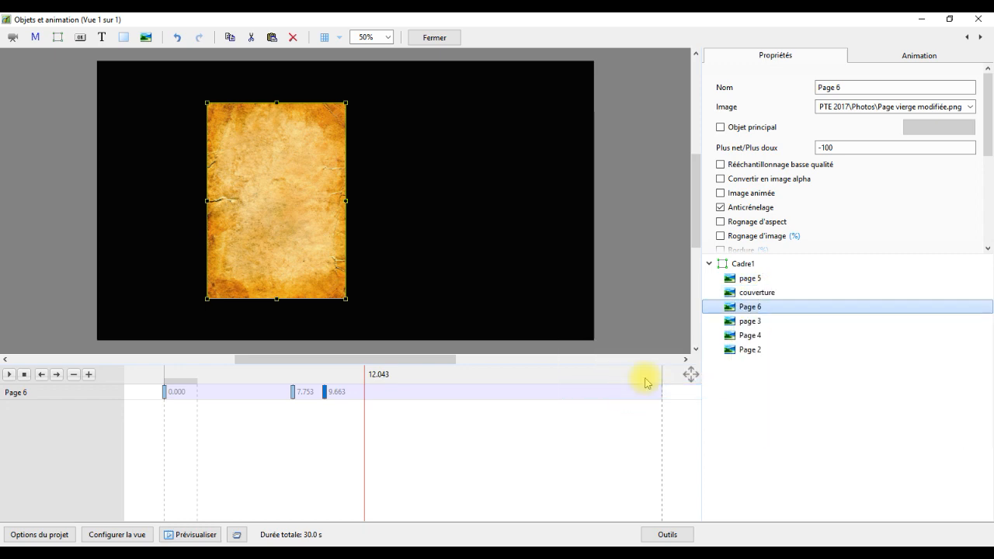
right_click(760, 307)
mouse_move(773, 358)
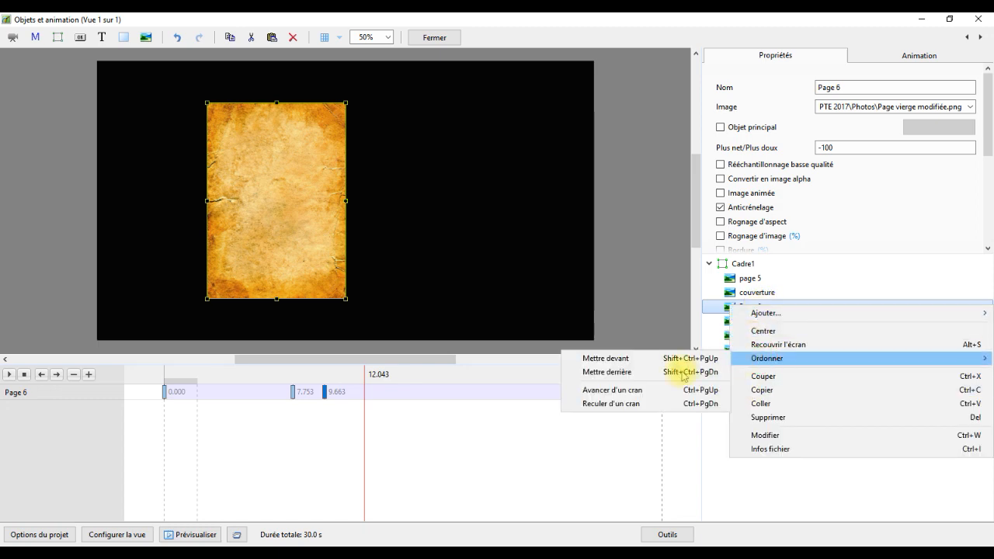
click(643, 391)
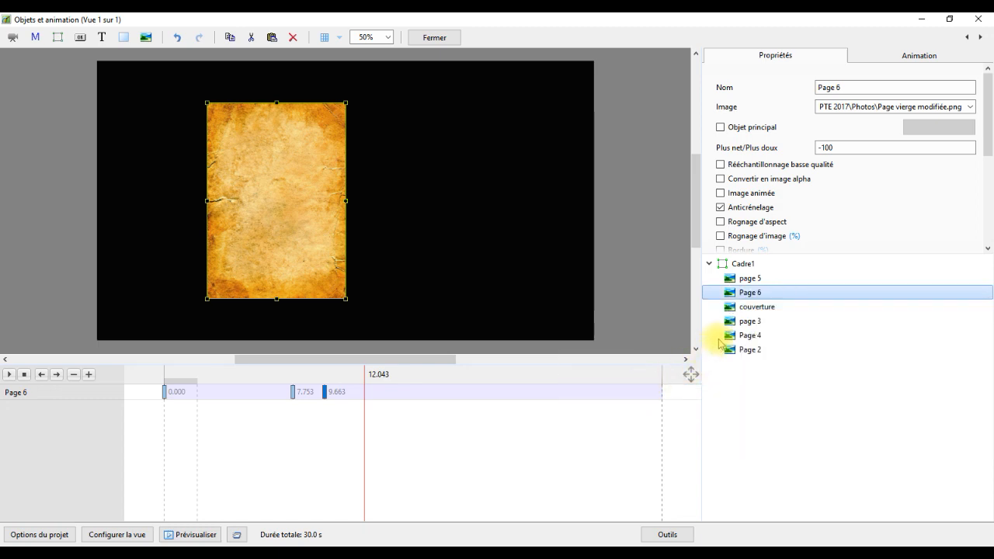
right_click(762, 296)
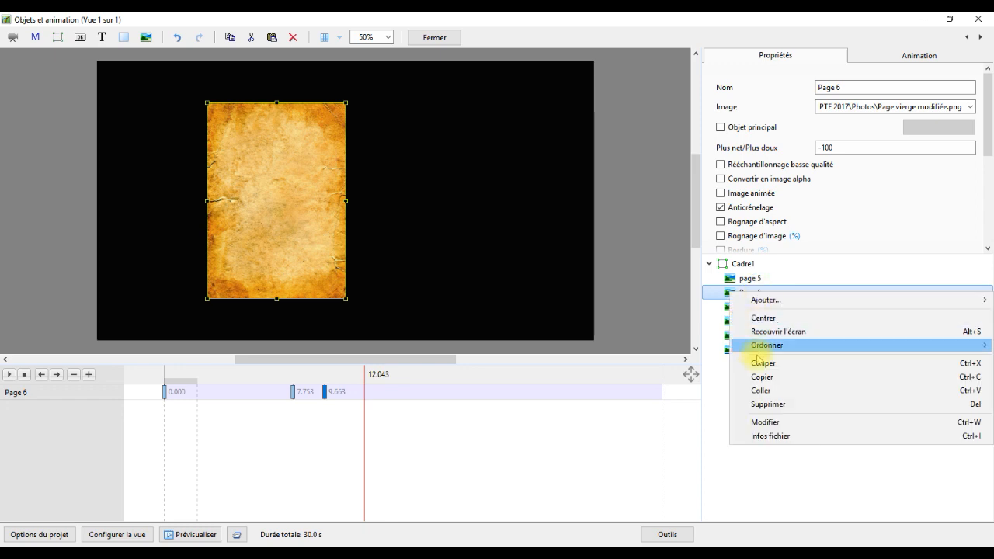
mouse_move(767, 348)
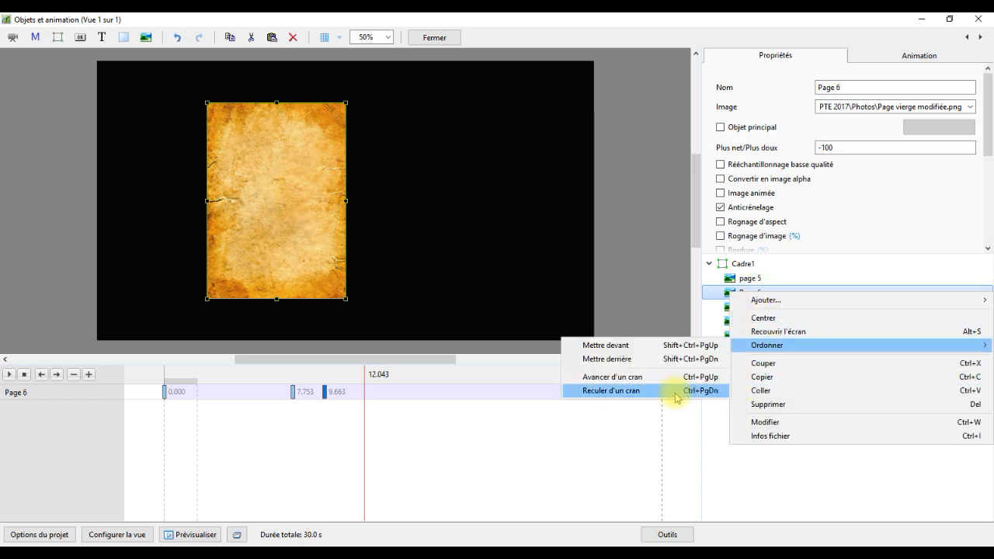
click(610, 391)
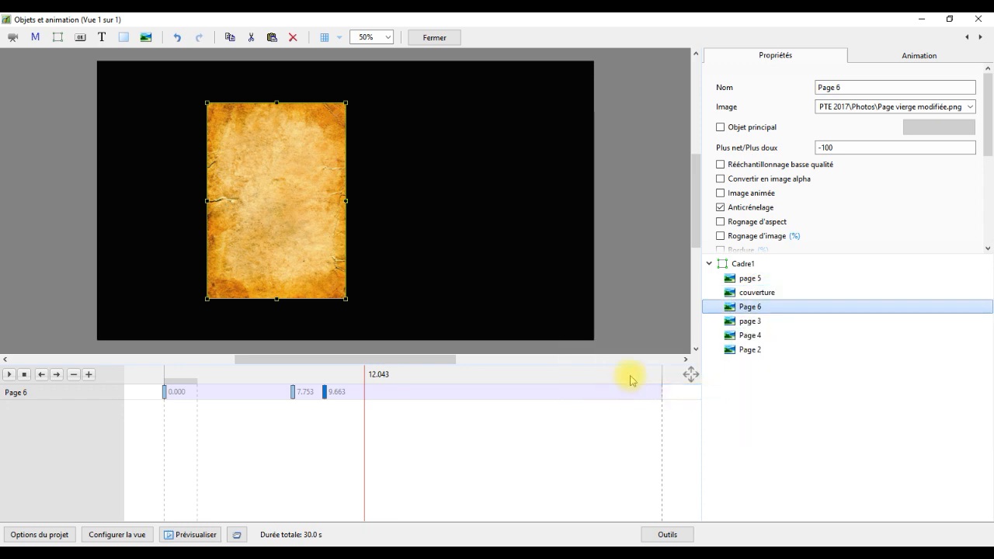
Send Page 6 back one more level so it sits between page 3 and Page 4
right_click(747, 309)
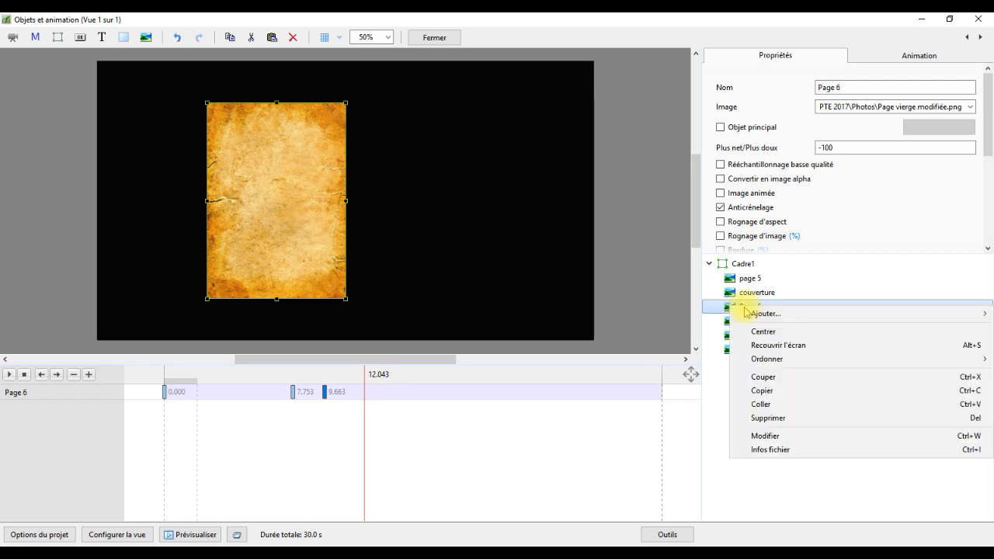
mouse_move(760, 359)
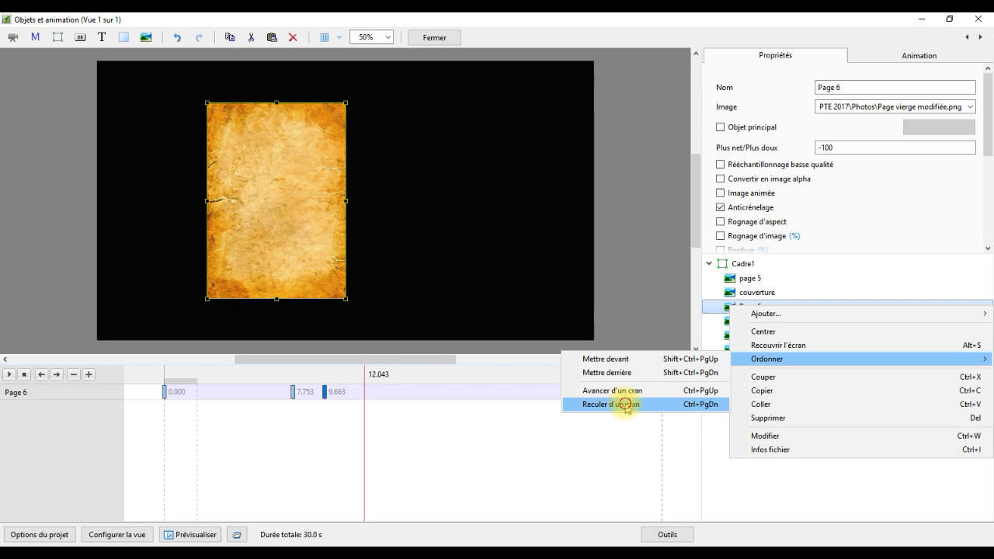
click(626, 405)
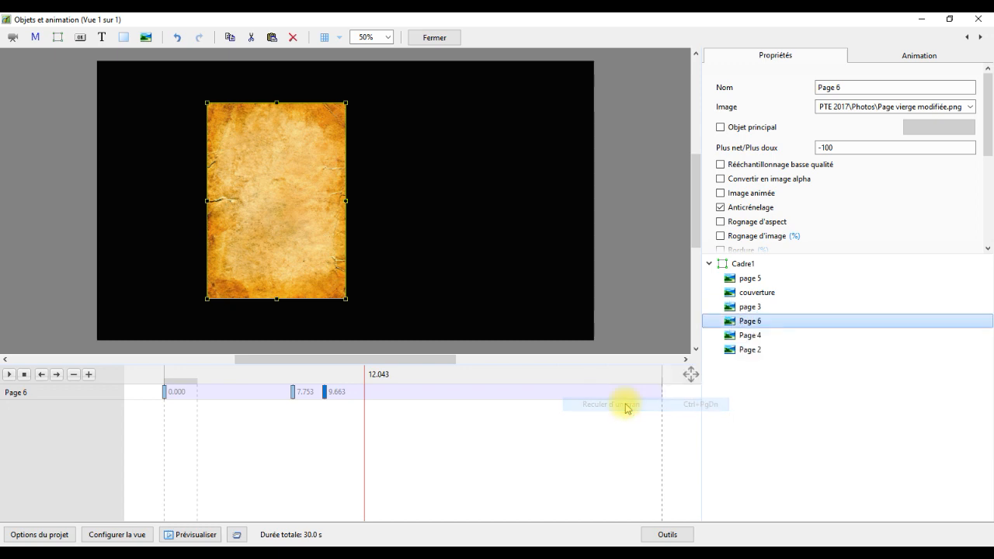
Send page 5 back two levels in the stacking order so it sits between page 3 and Page 6
click(757, 279)
right_click(748, 278)
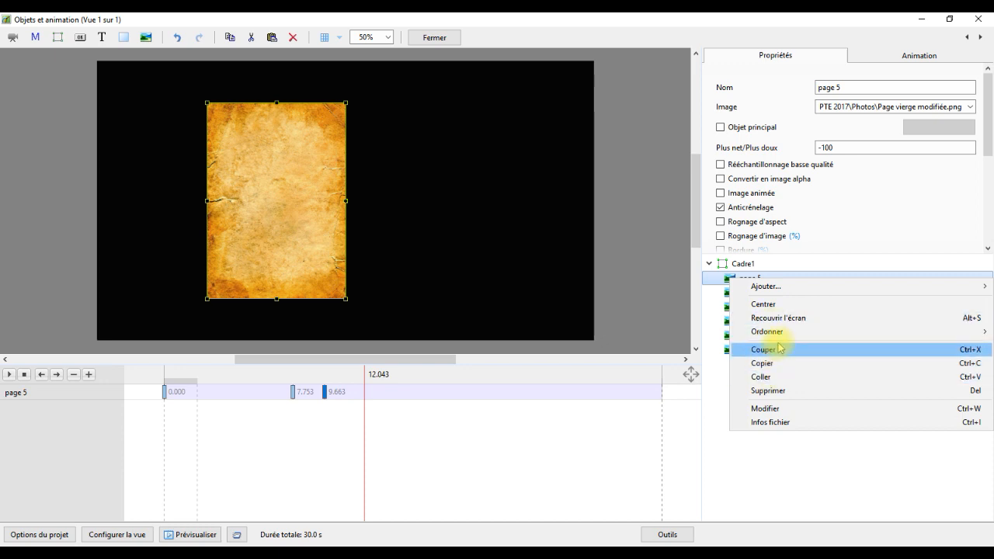
mouse_move(781, 332)
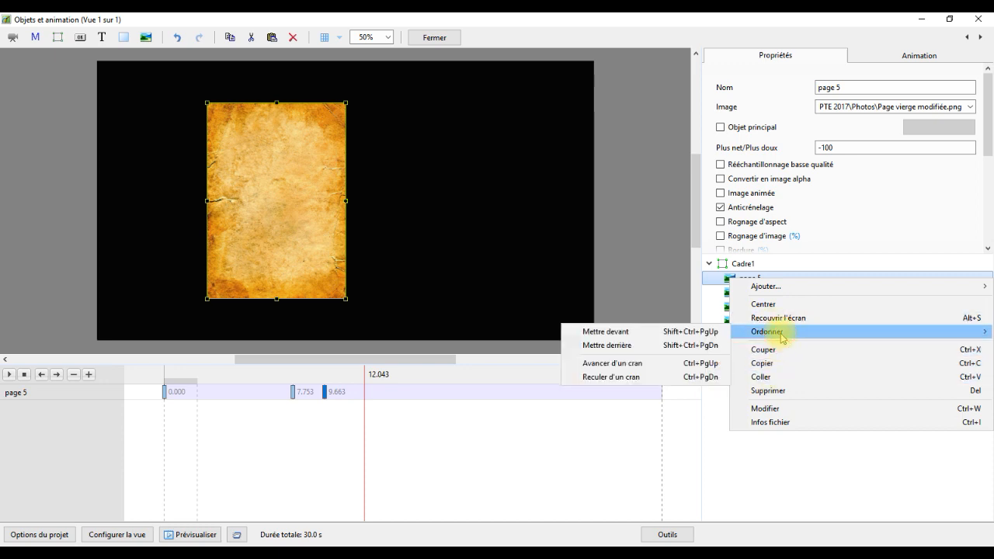
click(648, 378)
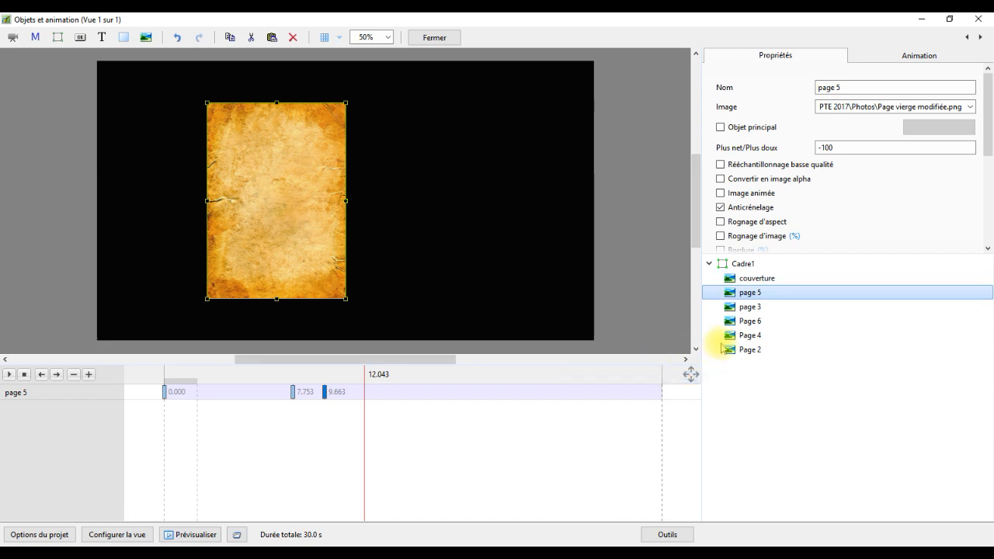
right_click(769, 296)
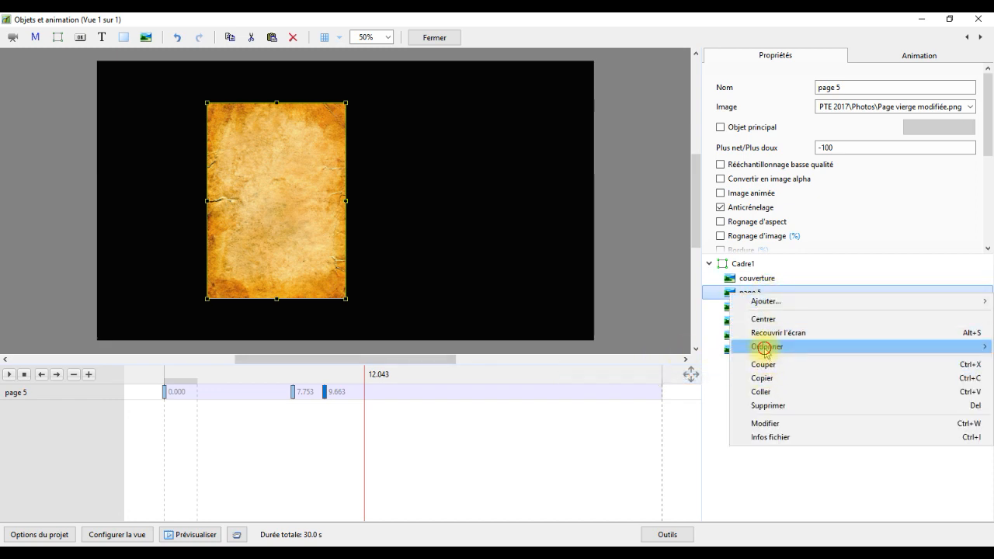
mouse_move(766, 348)
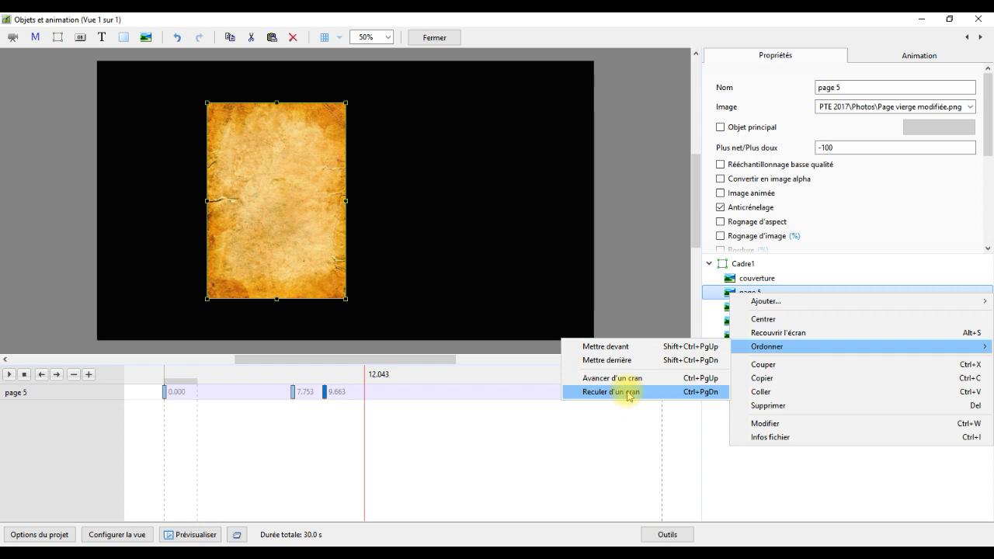
click(630, 393)
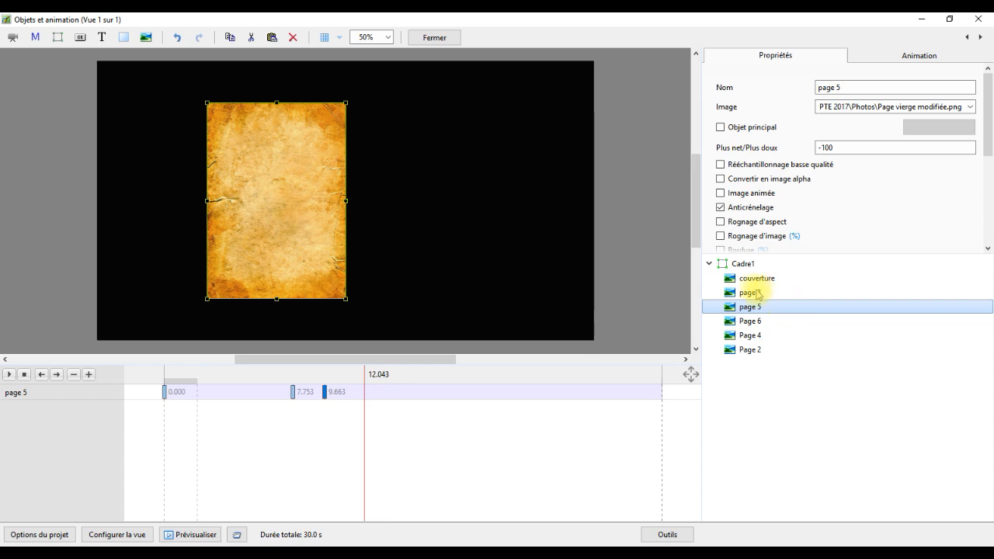
With all six objects of Cadre1 selected, move the last two control points of page 5 and Page 6 to 12.660 and 14.944
click(754, 281)
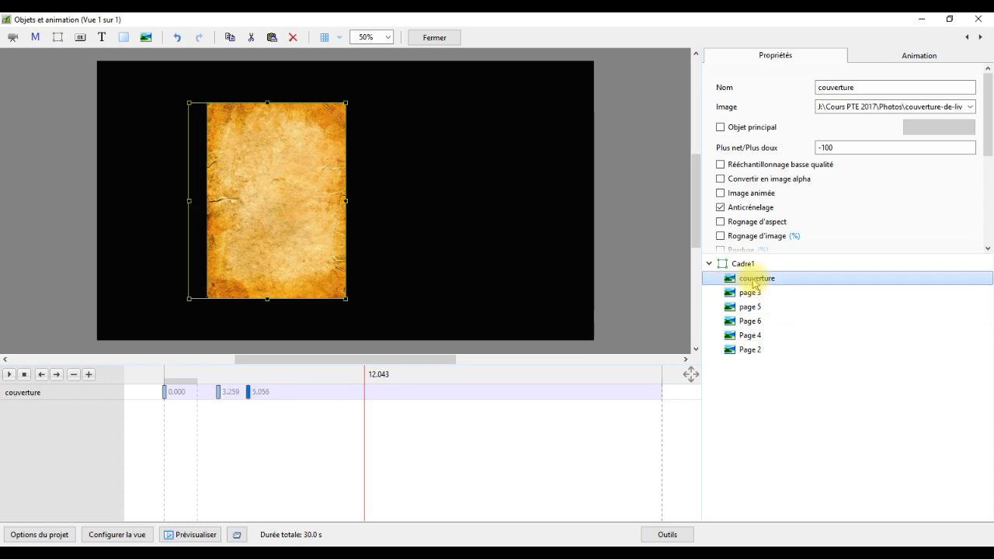
ctrl+click(748, 349)
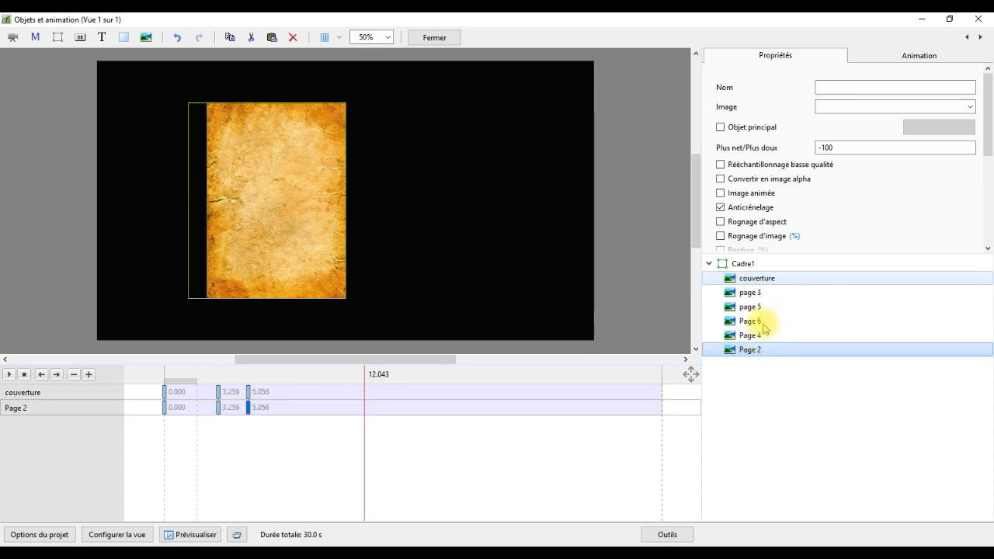
shift+click(758, 336)
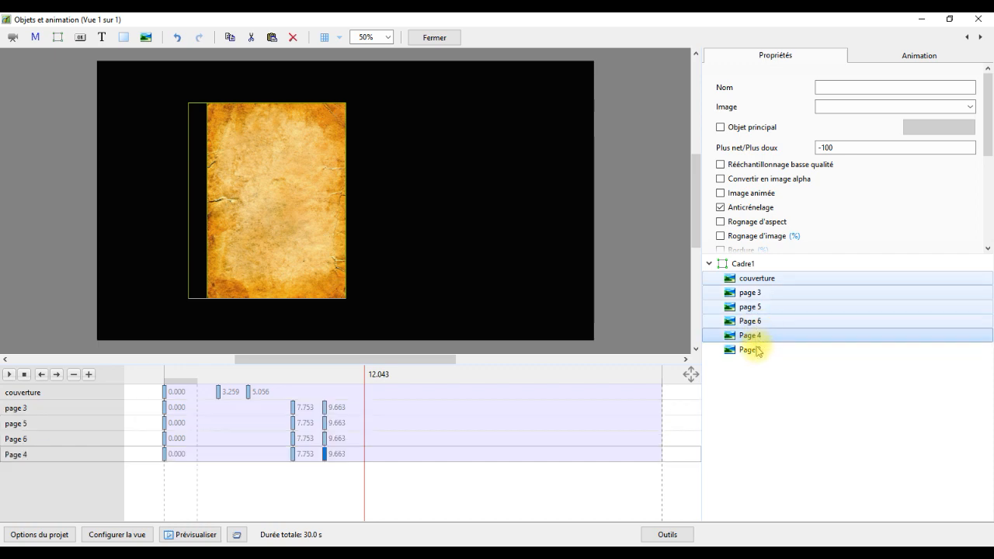
shift+click(749, 350)
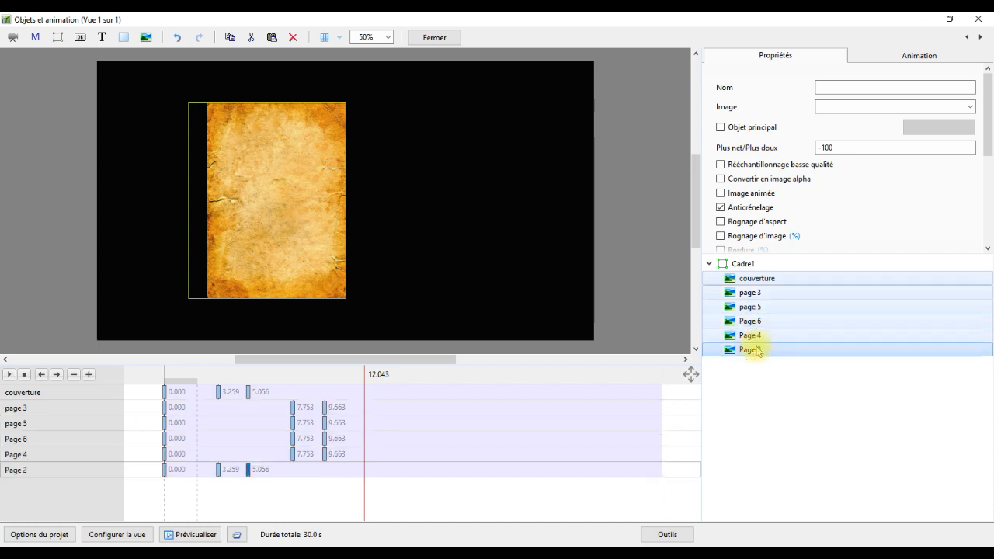
click(326, 423)
mouse_move(326, 424)
mouse_down()
mouse_move(435, 432)
mouse_move(412, 426)
mouse_up()
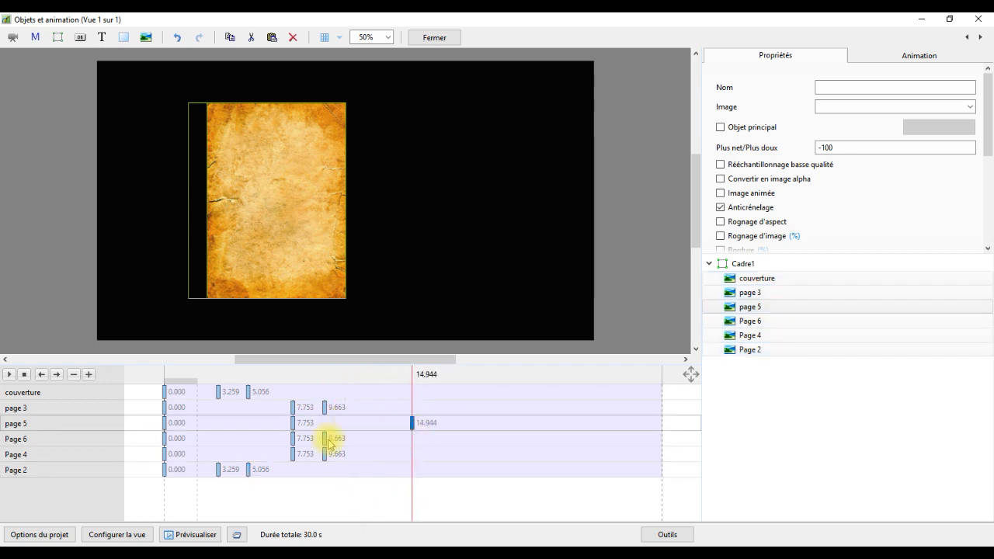
mouse_move(293, 424)
mouse_down()
mouse_move(374, 424)
mouse_move(326, 439)
mouse_move(422, 449)
mouse_move(413, 455)
mouse_up()
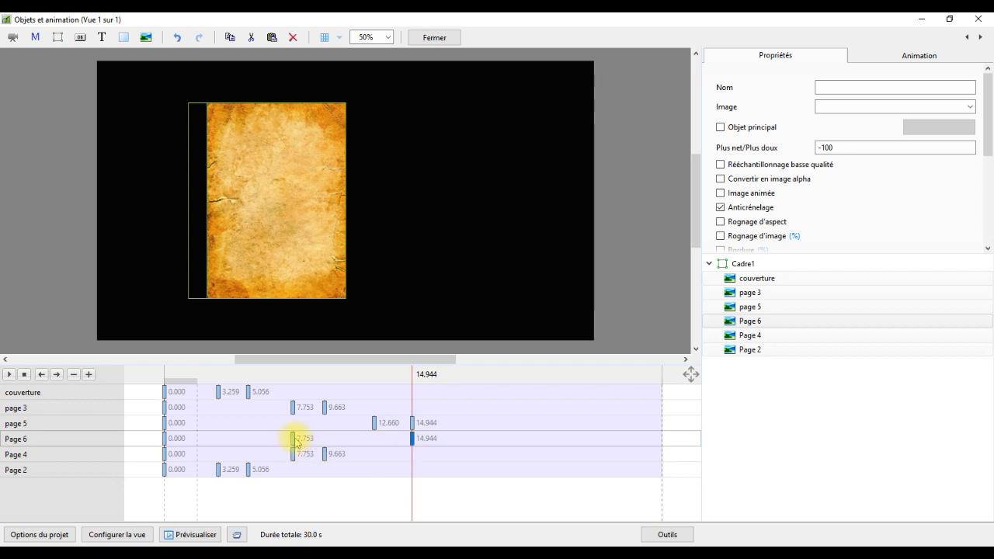
drag(293, 439, 374, 444)
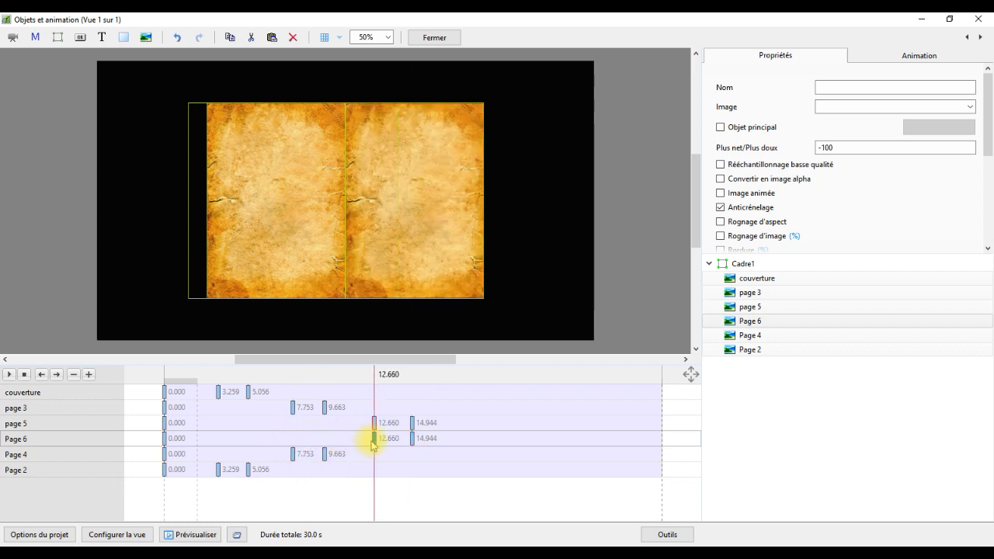
Play the animation from the start to check the turning of page 5 and Page 6, pause it, and return to 0.000
click(164, 396)
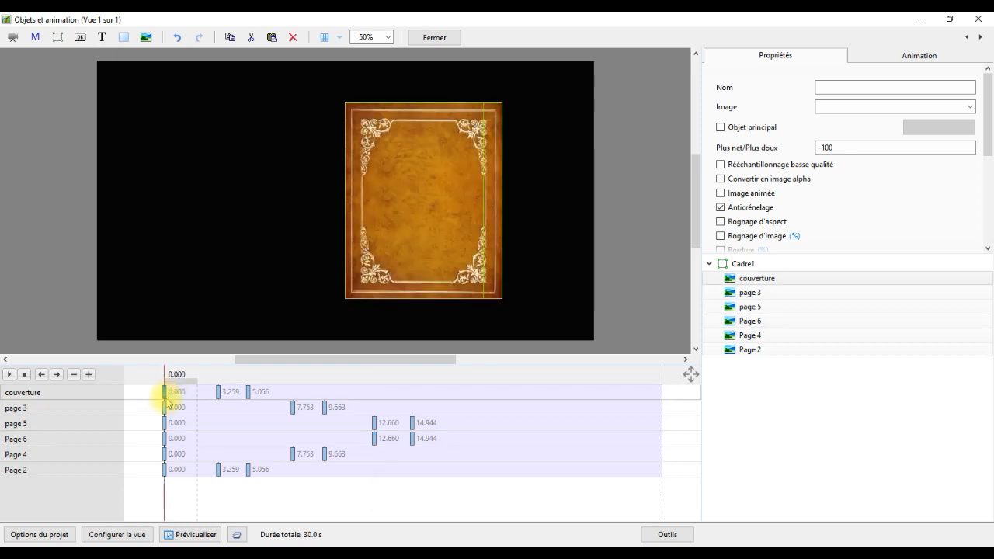
click(9, 375)
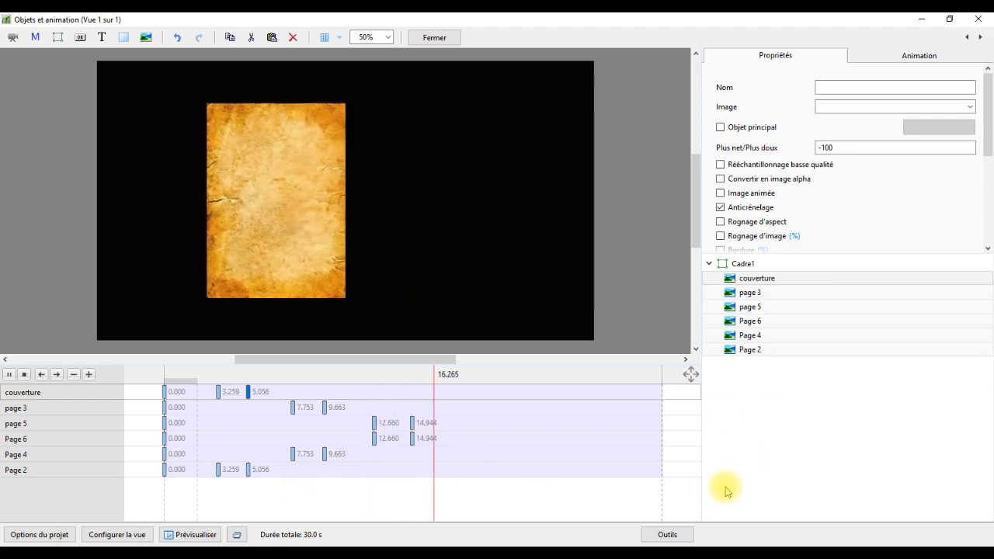
key(space)
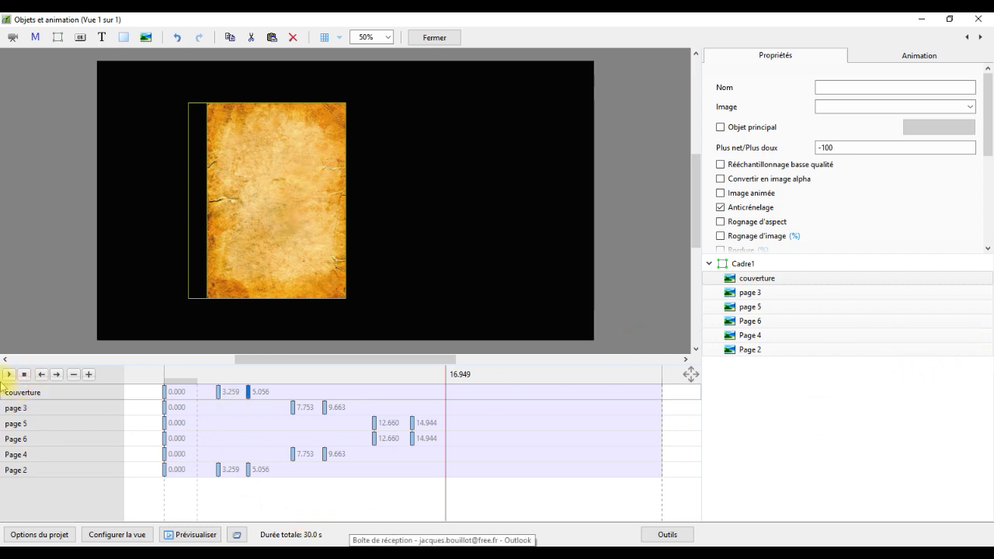
click(164, 393)
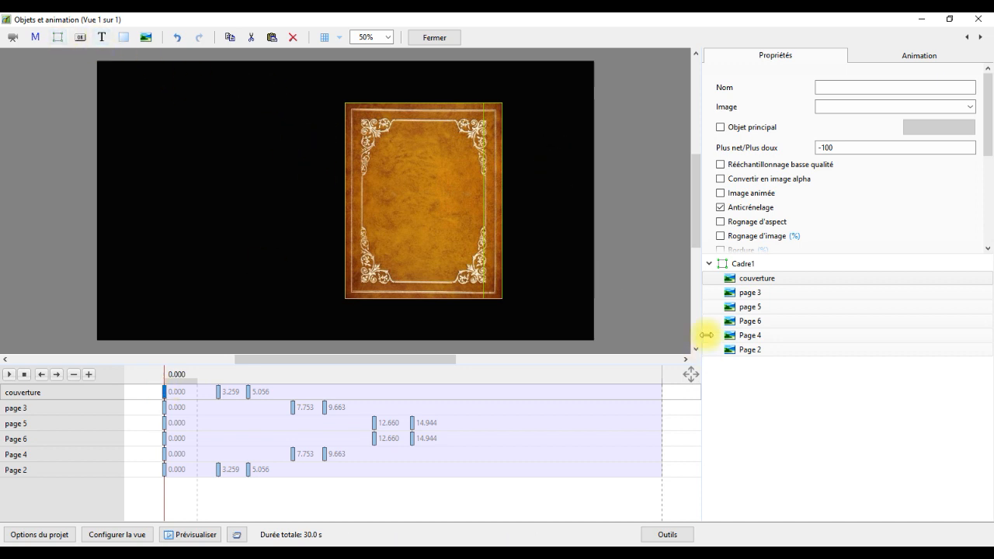
Add the photo IMG_2795.JPG from the Nouveau dossier folder within Vietnam 2016 as a child of couverture
click(773, 281)
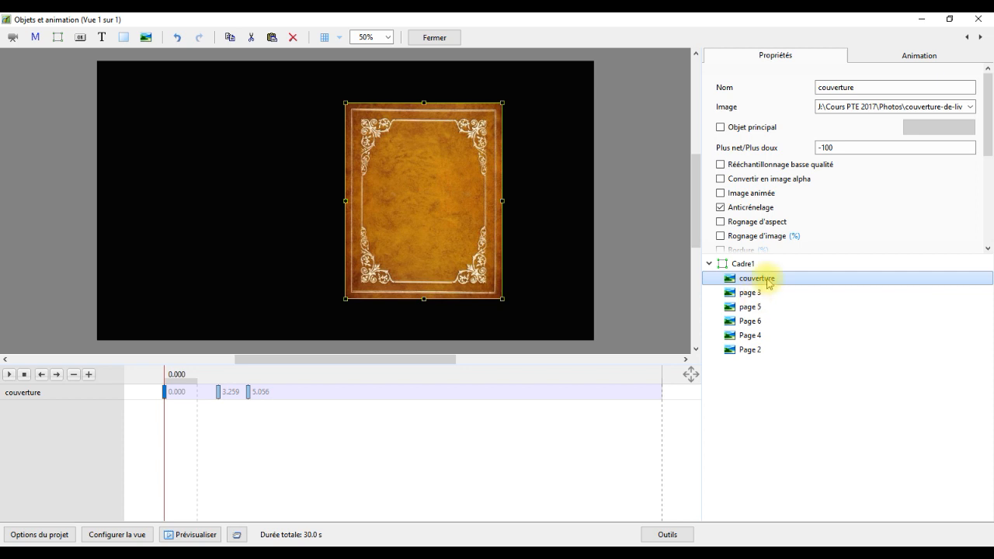
click(143, 37)
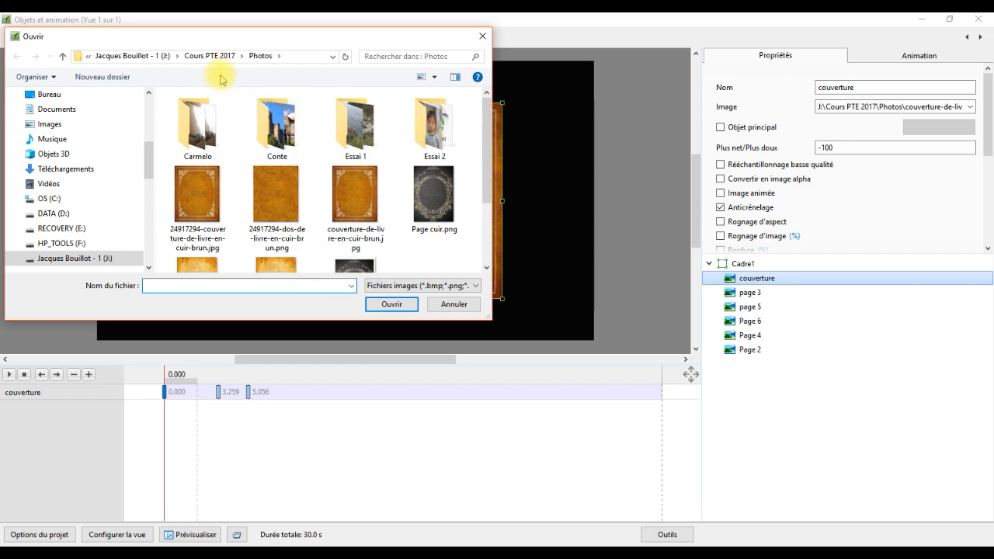
click(62, 125)
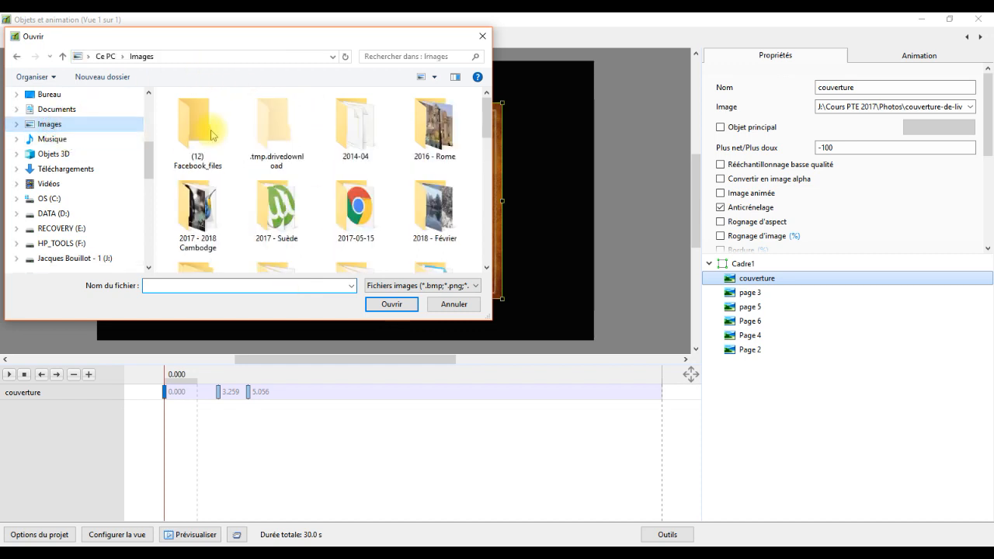
drag(489, 104, 486, 253)
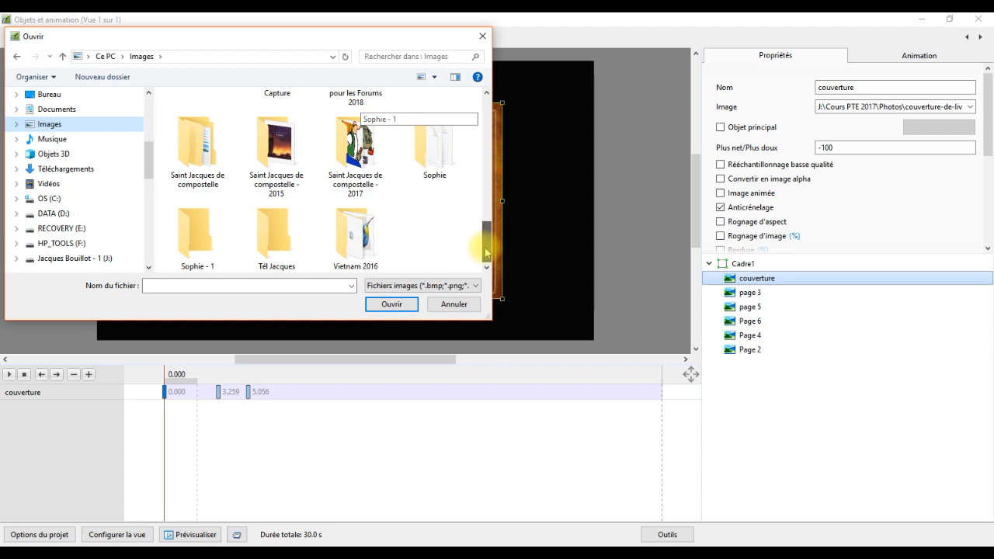
double_click(351, 233)
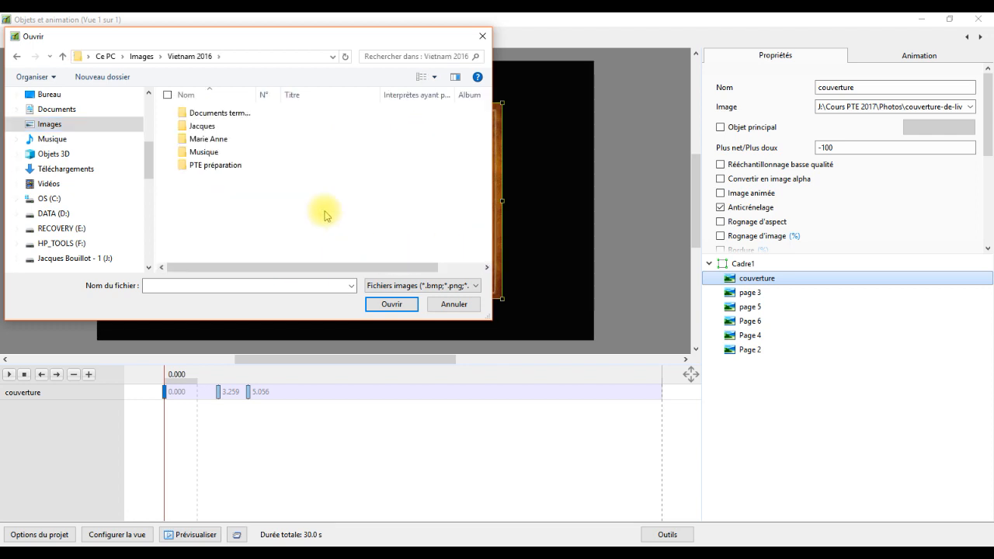
double_click(201, 127)
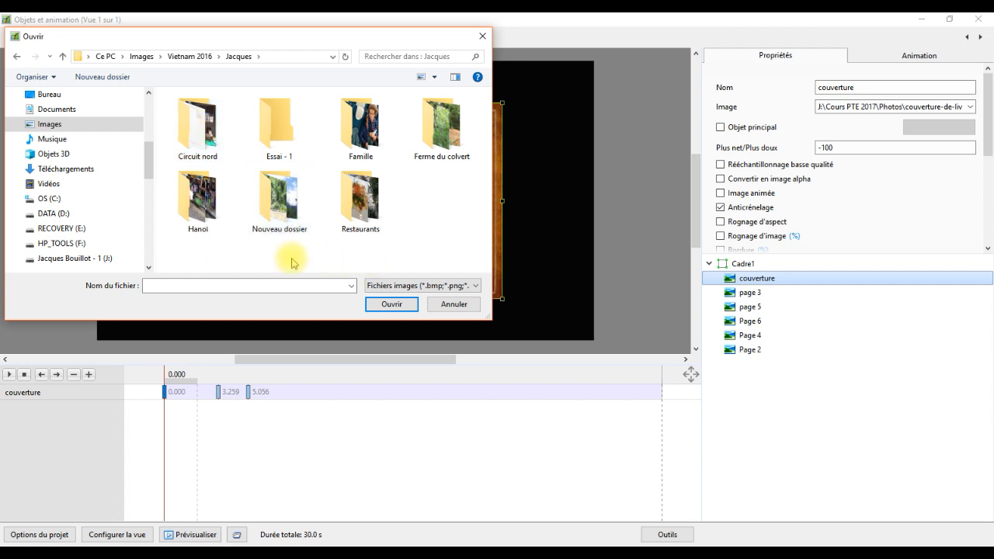
double_click(276, 123)
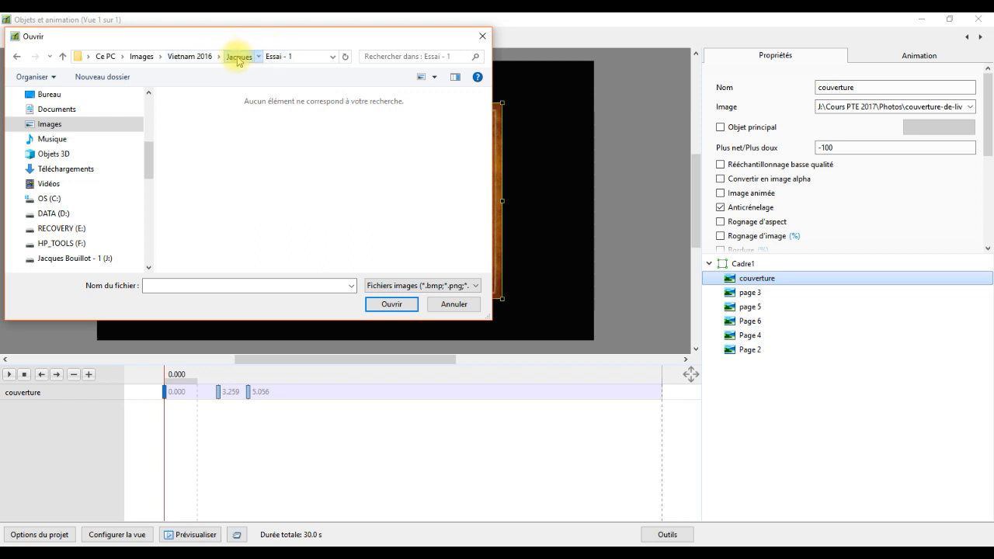
click(238, 58)
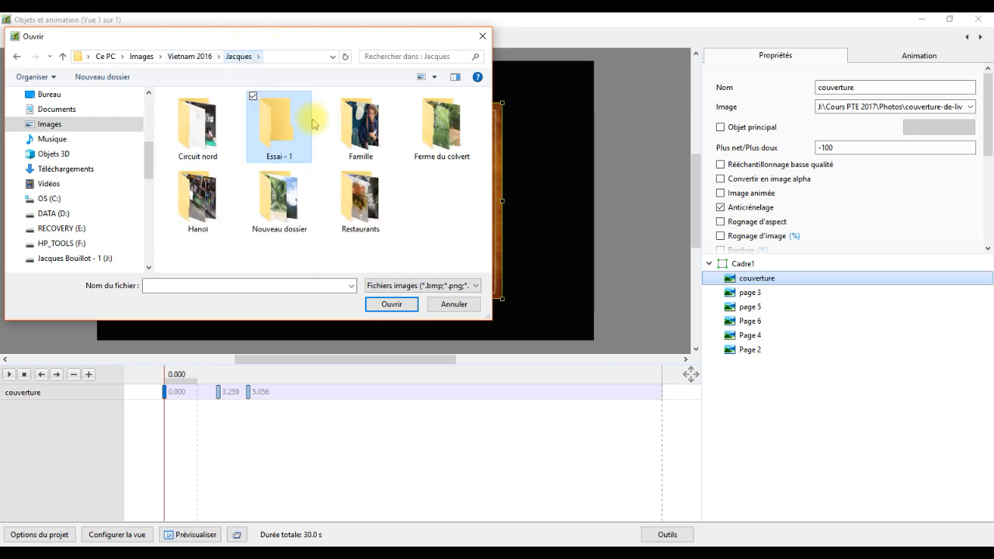
double_click(296, 220)
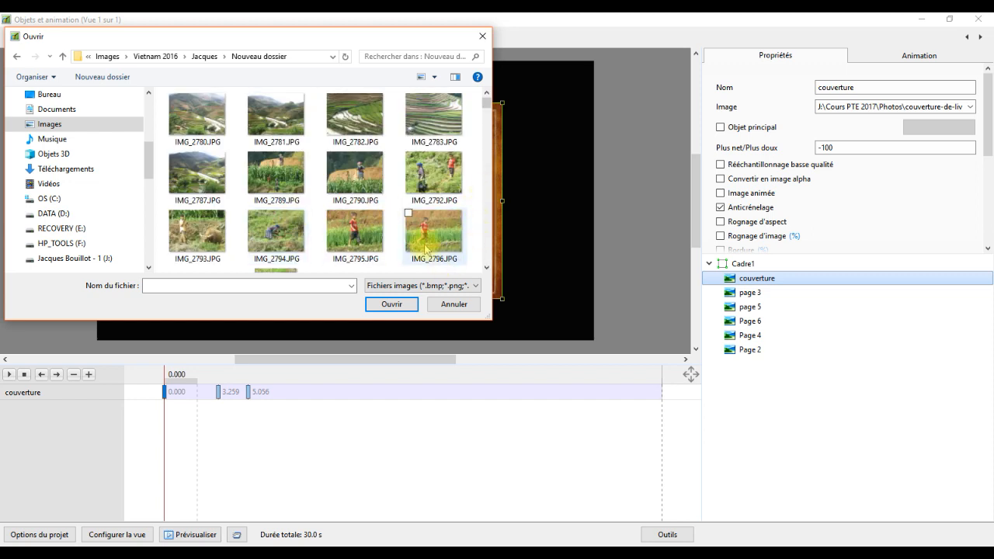
click(371, 242)
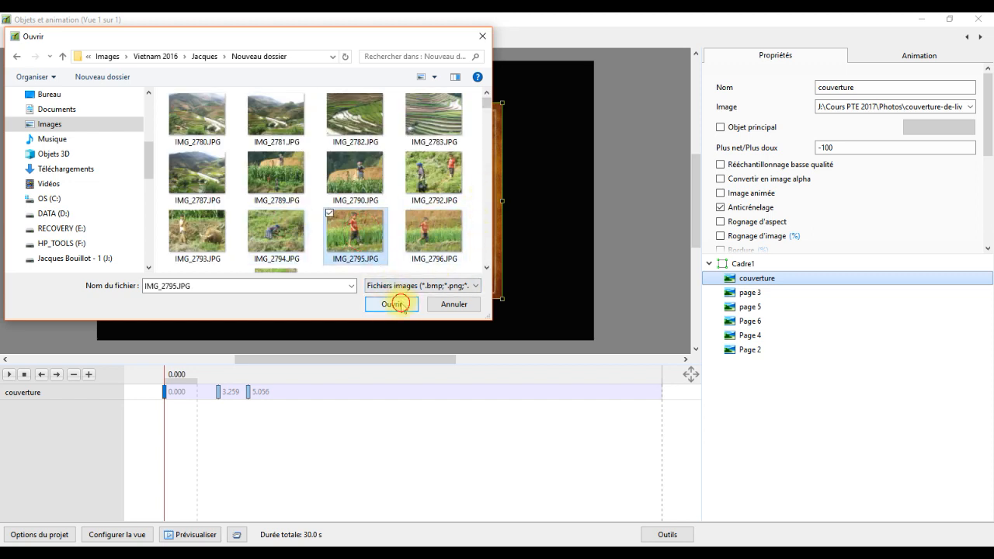
click(395, 304)
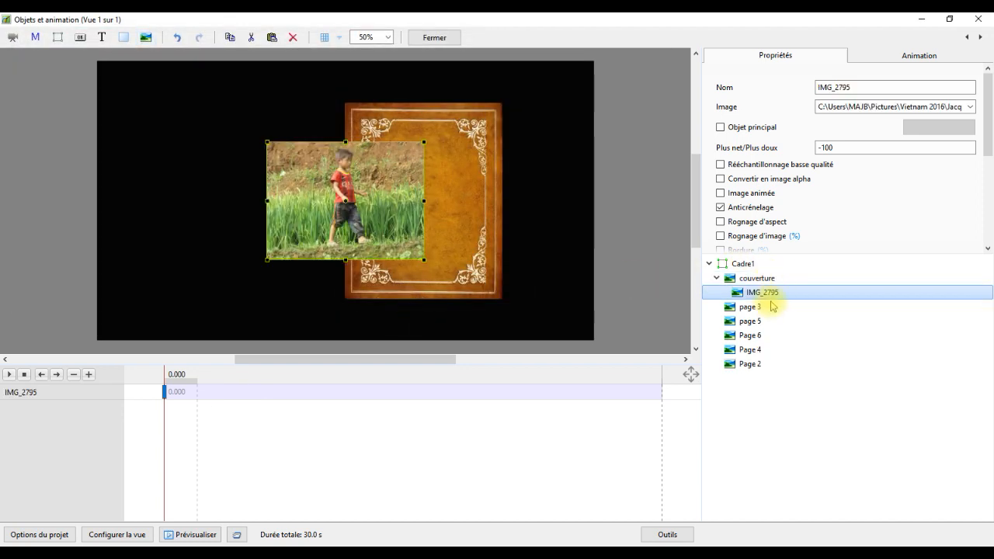
Shrink IMG_2795 and centre it on the leather cover inside the decorative border
drag(424, 142, 395, 164)
drag(367, 201, 444, 203)
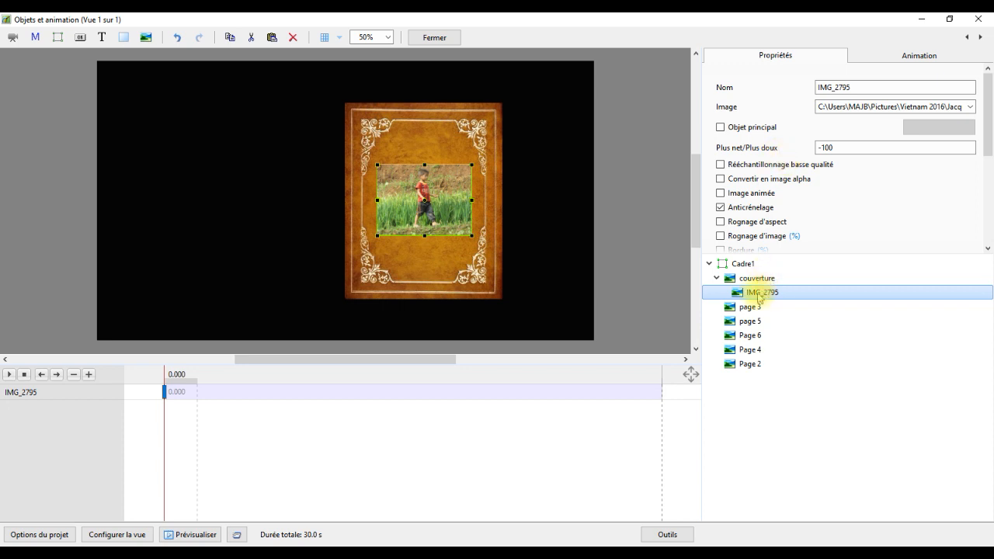
Disable Afficher le verso for IMG_2795 and play the animation past the turning of the cover to check it
drag(993, 110, 991, 164)
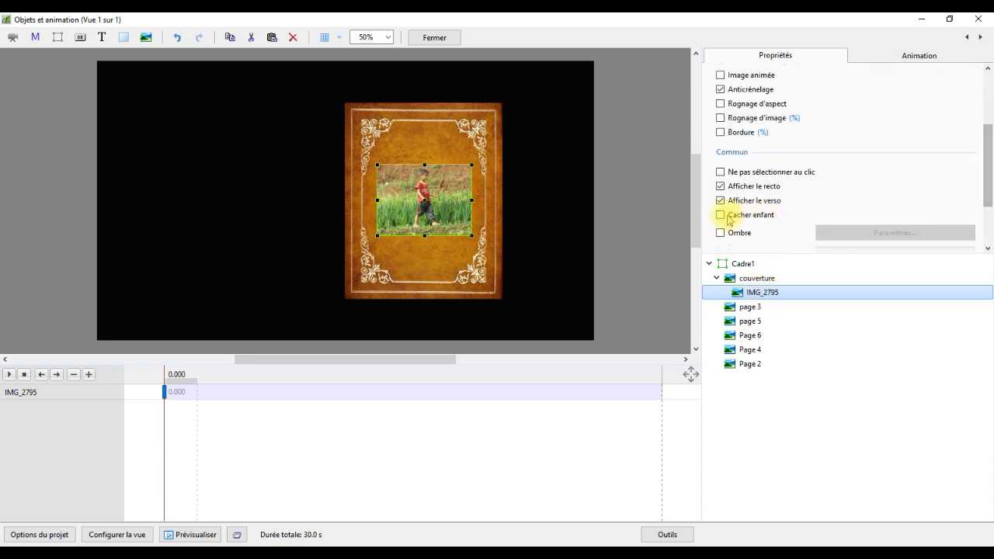
click(721, 202)
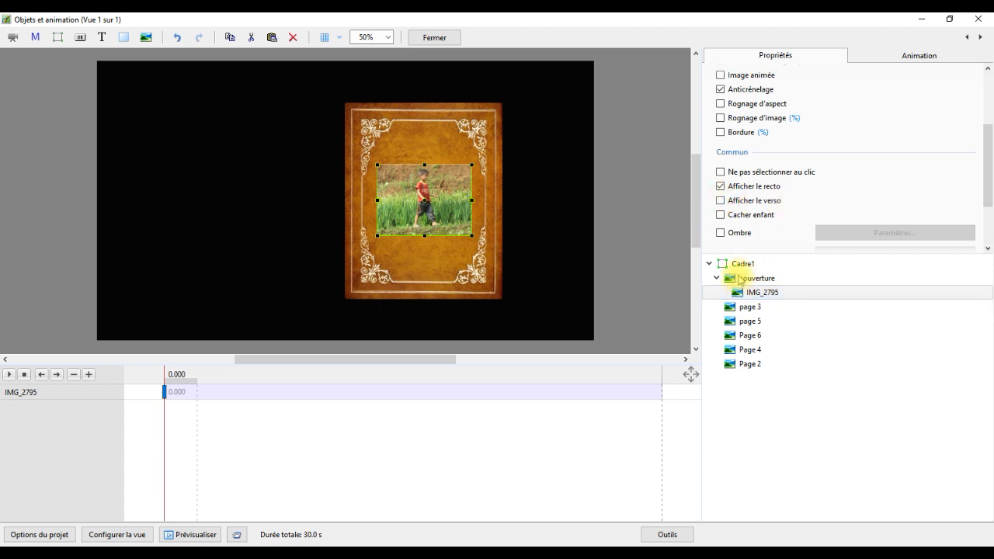
click(9, 374)
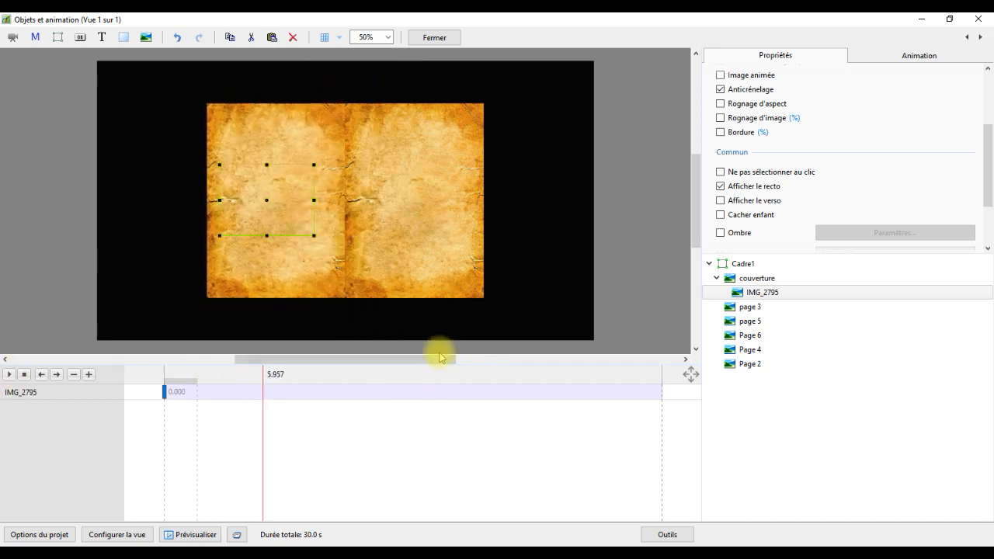
Add the photo IMG_2856.JPG from the same folder as a child of Page 2, at its 3.259 control point
click(744, 364)
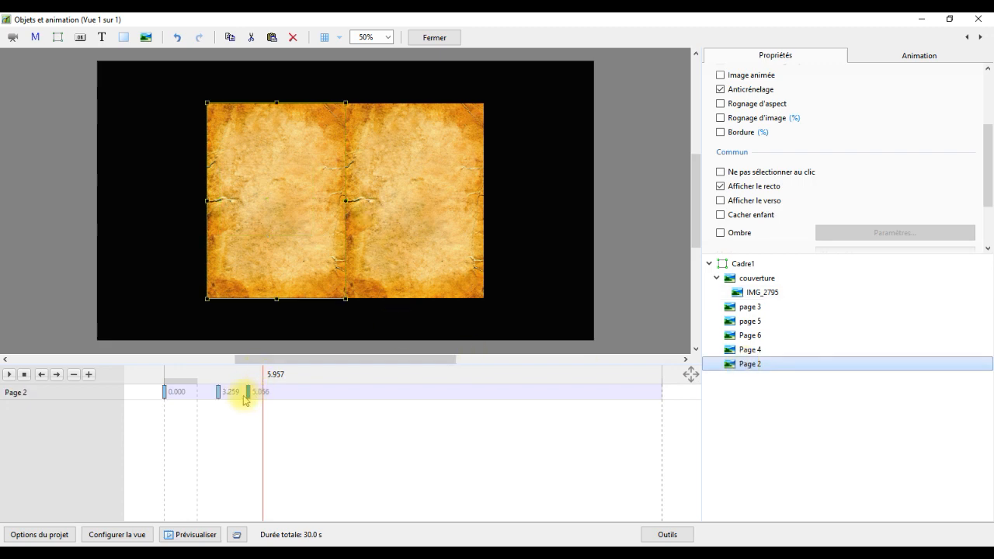
click(219, 393)
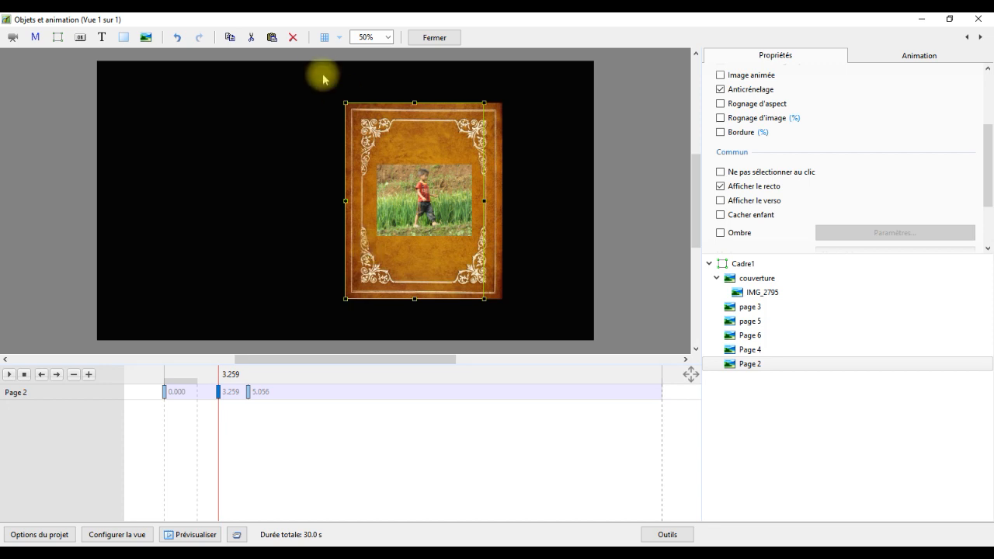
click(144, 39)
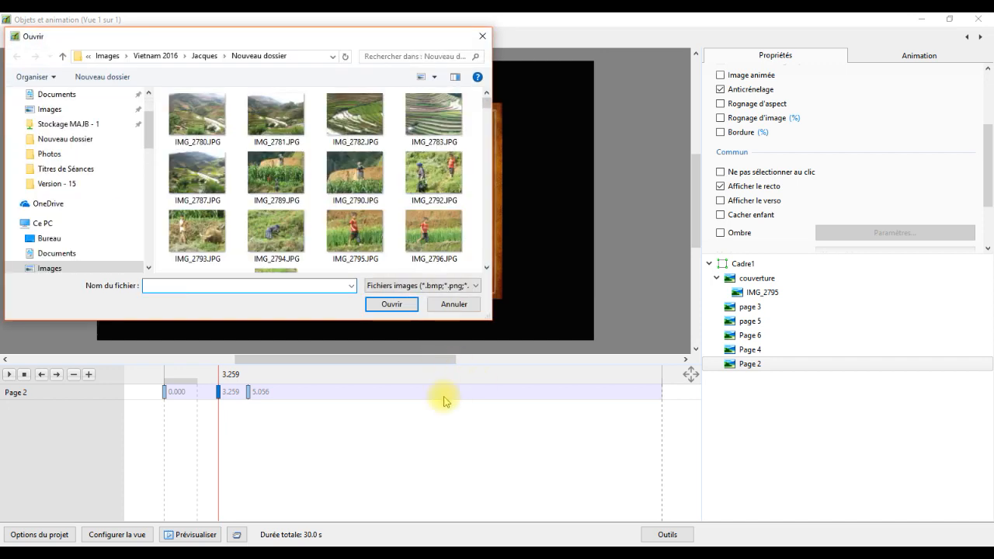
click(249, 396)
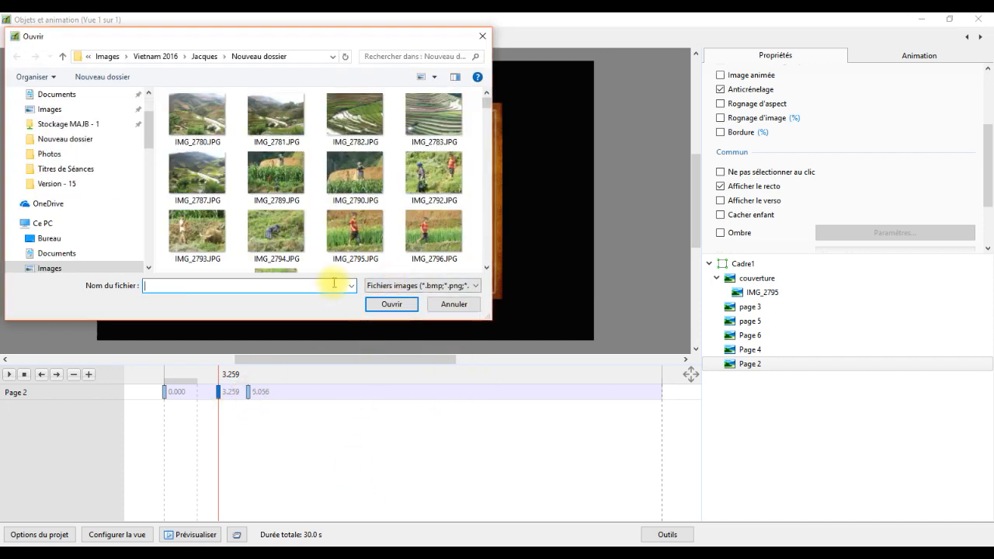
drag(489, 107, 487, 114)
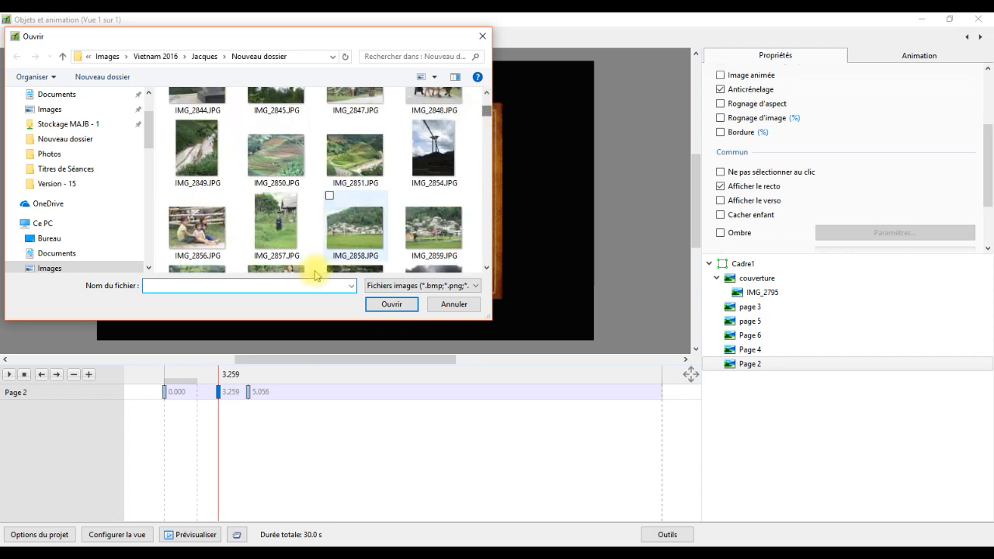
click(198, 229)
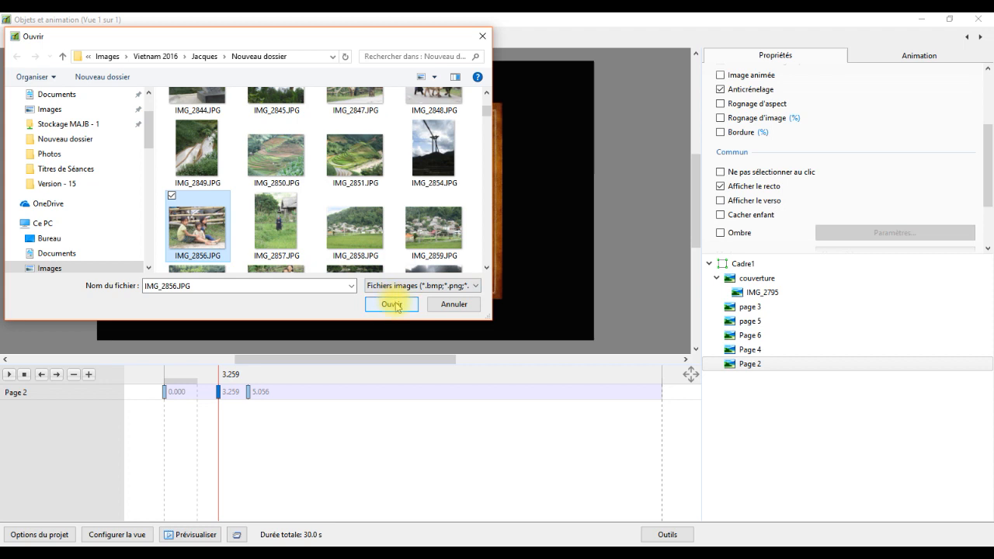
click(392, 305)
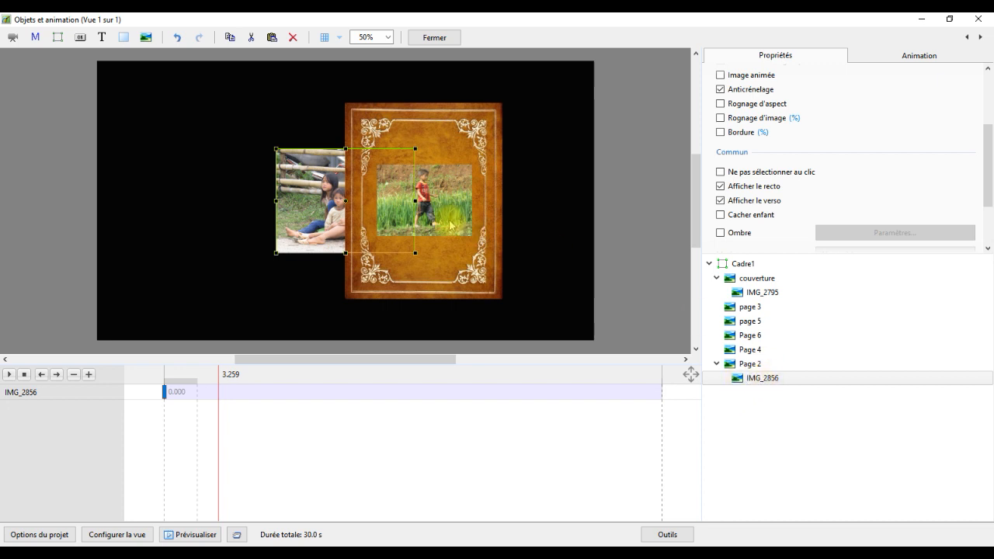
Move IMG_2856 over Page 2 and, at the page's 5.056 control point, shrink the photo to fit within the page
drag(288, 205, 375, 208)
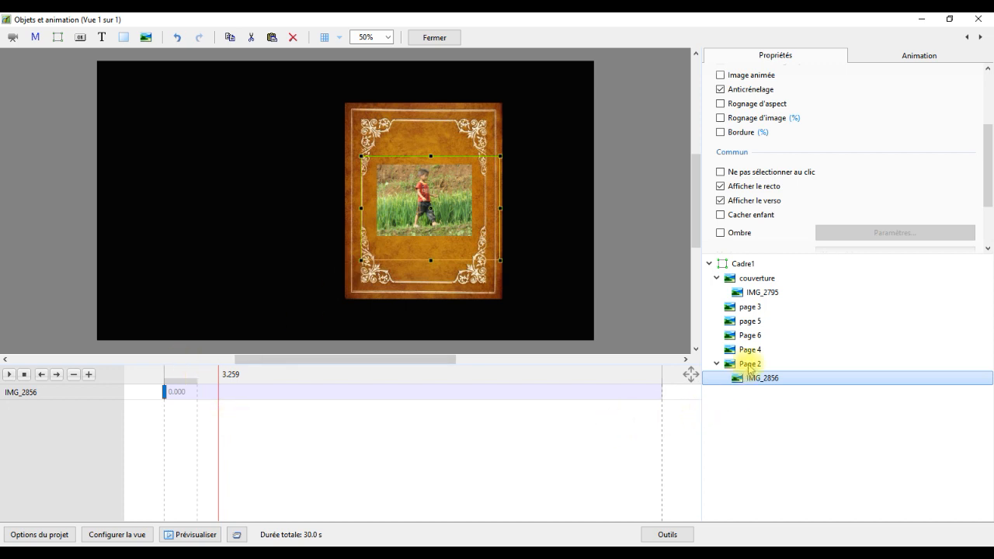
click(747, 363)
click(248, 393)
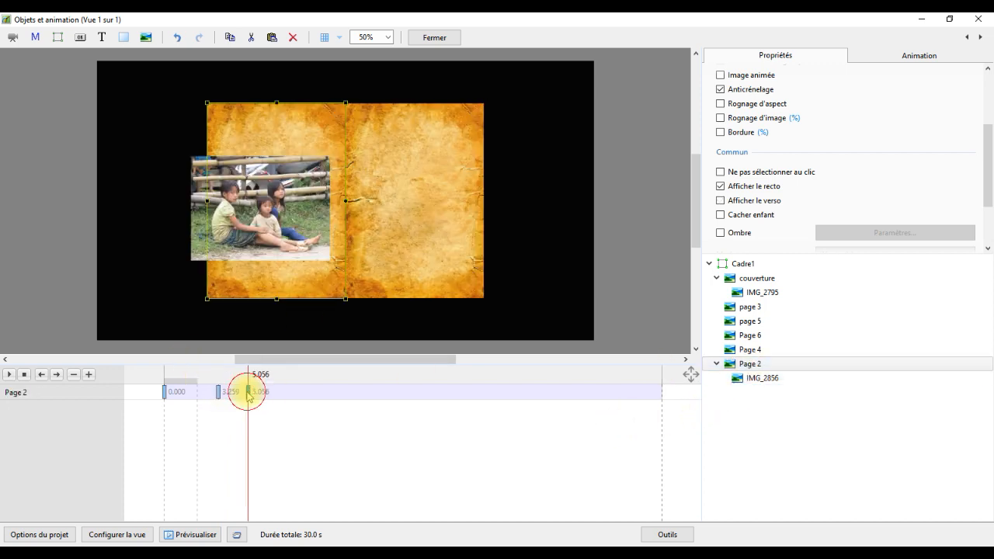
click(286, 182)
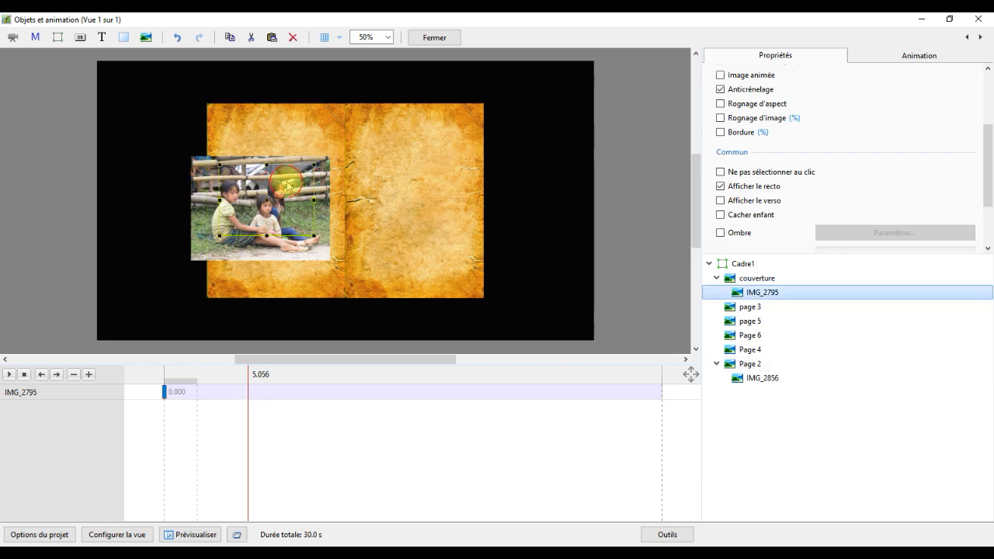
click(198, 253)
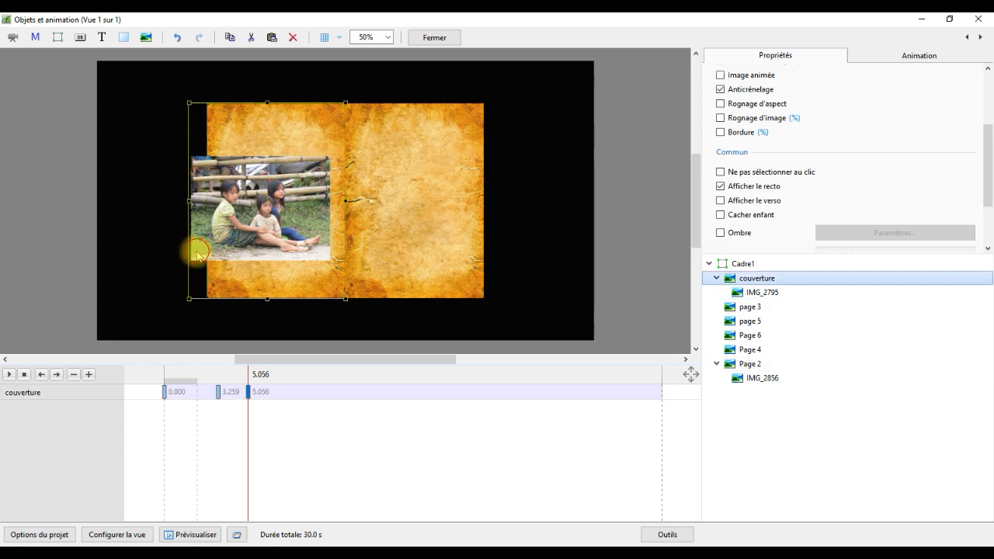
click(754, 378)
drag(329, 155, 309, 172)
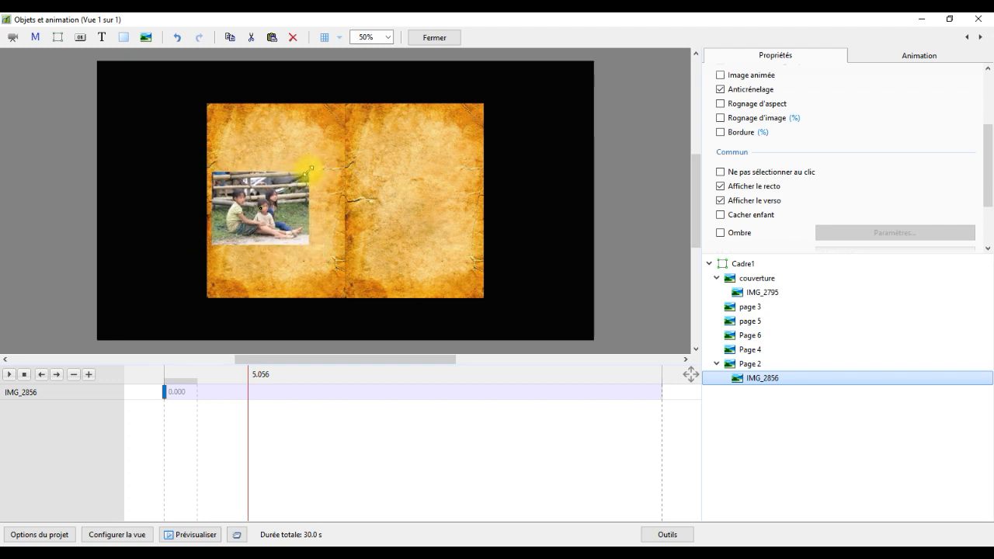
Centre IMG_2856 on Page 2 by setting its Pano to X -100,04 and Y 4,619
click(251, 210)
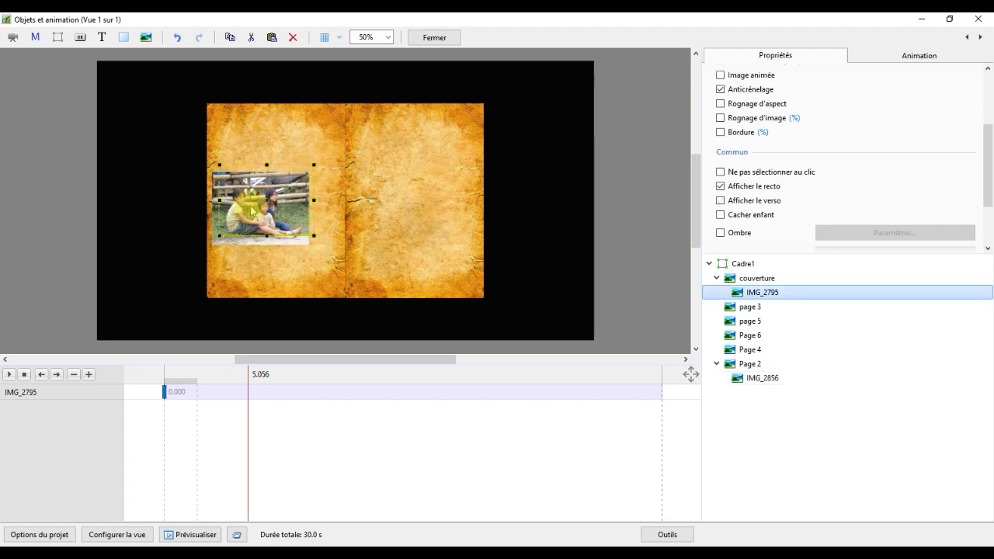
click(744, 379)
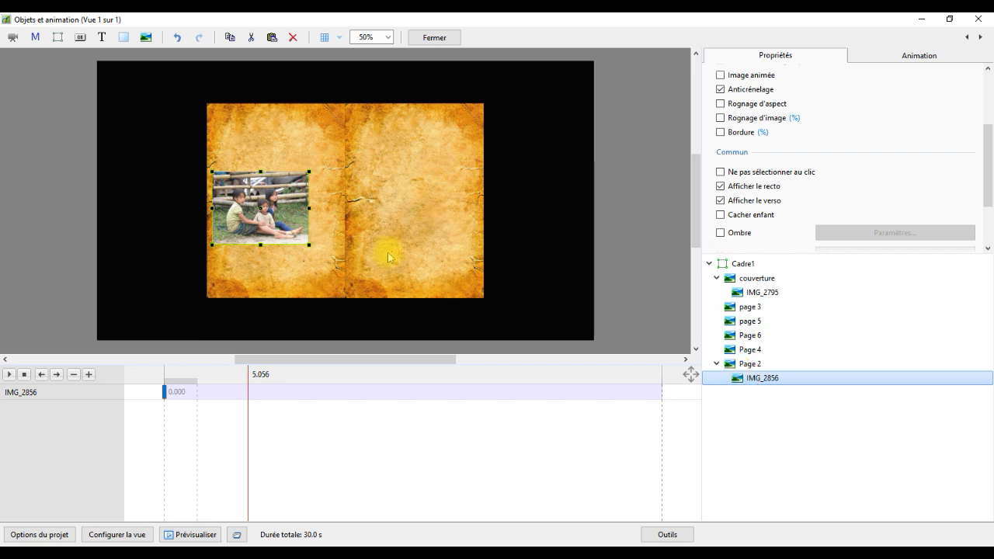
click(919, 56)
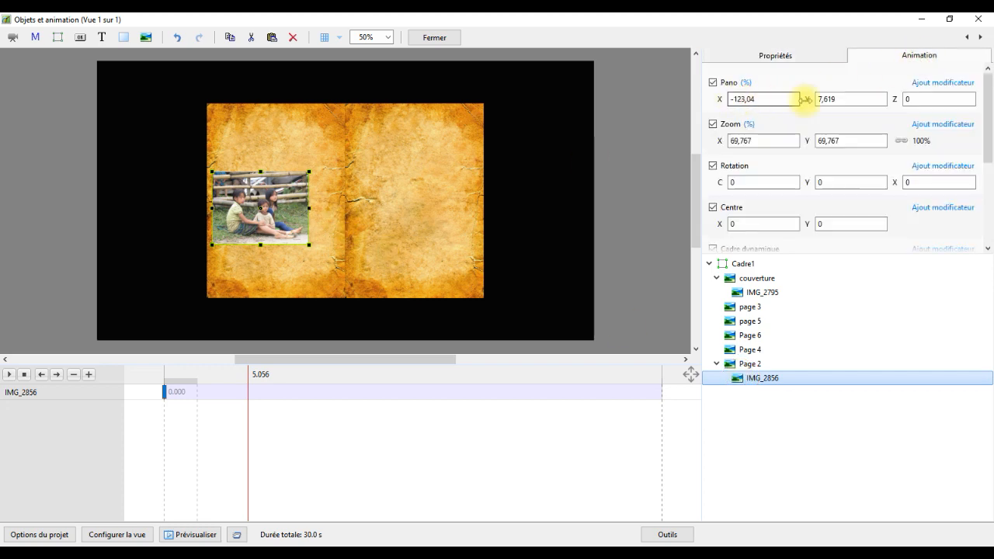
drag(809, 100, 807, 99)
drag(720, 100, 737, 100)
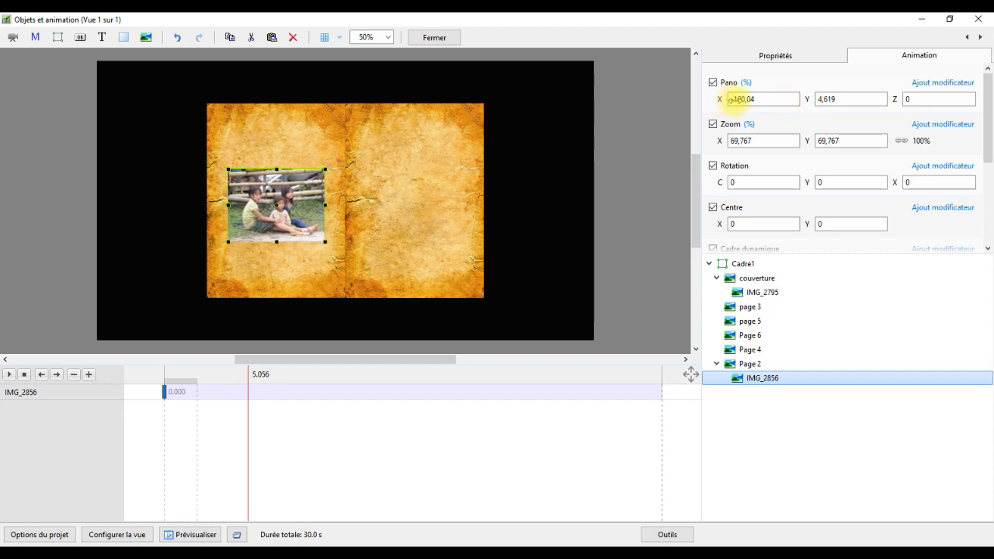
Disable Afficher le verso for IMG_2856 so the photo shows only on its front side
click(744, 55)
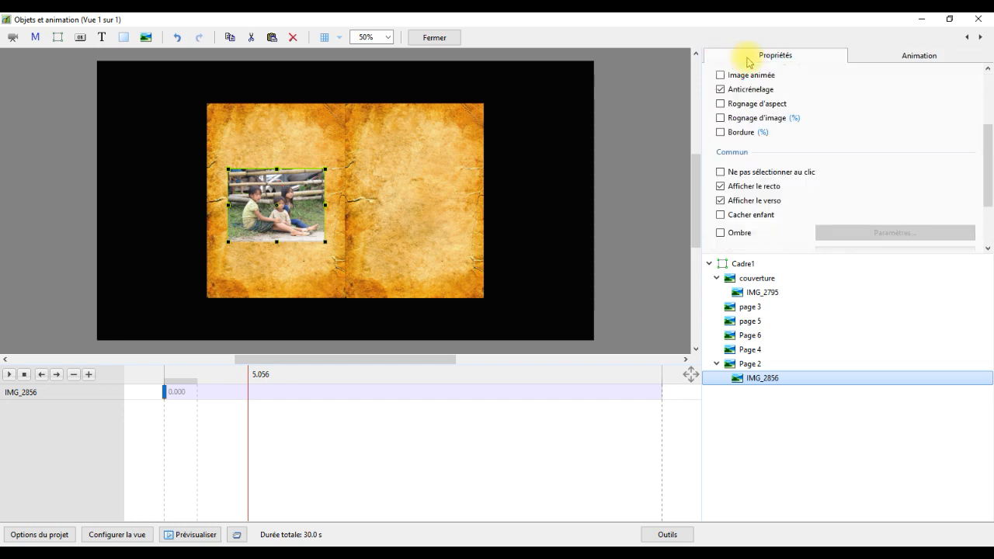
mouse_move(986, 133)
mouse_down()
mouse_move(988, 192)
mouse_move(971, 93)
mouse_move(988, 108)
mouse_move(987, 130)
mouse_up()
click(720, 218)
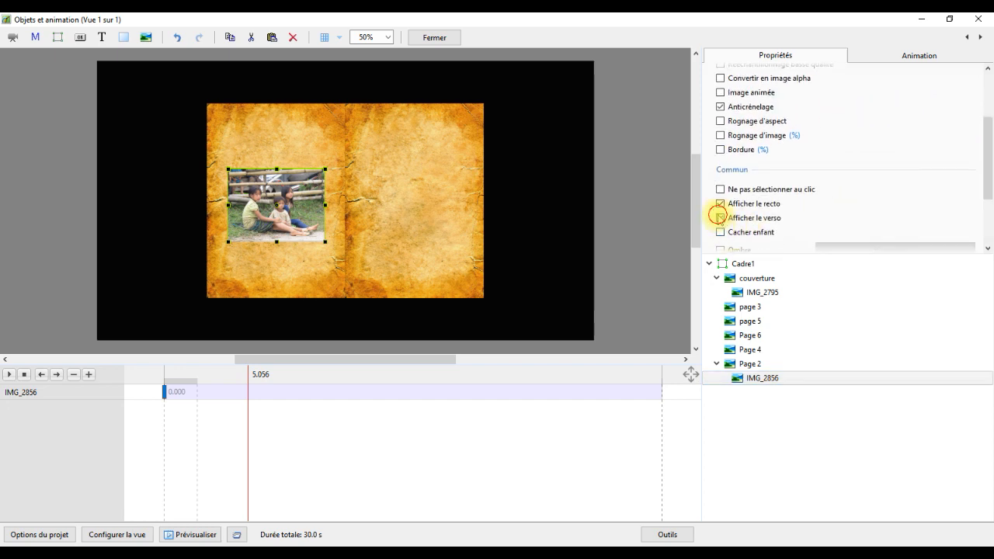
Play the animation from 0.000 to check both photos as the pages turn, pause it, and select Cadre1
click(163, 392)
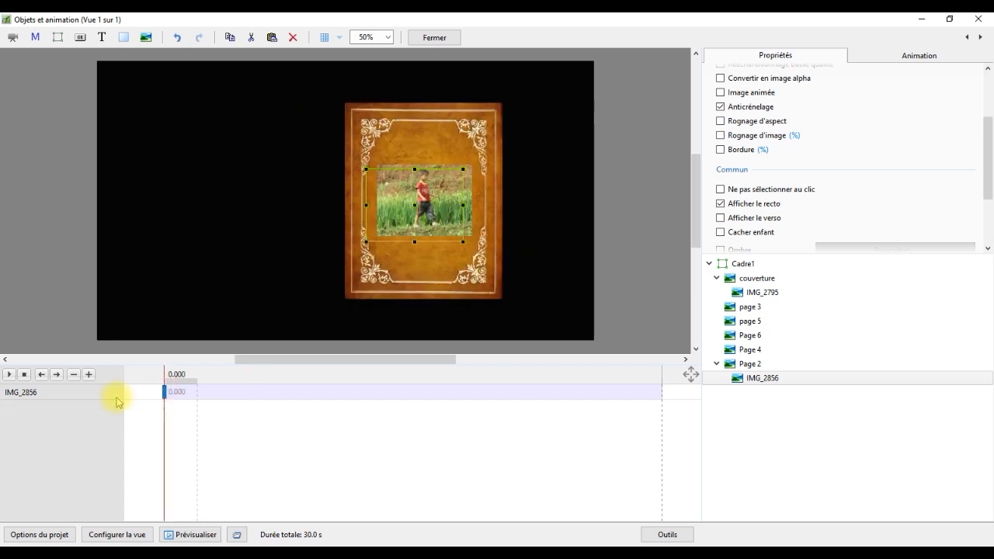
click(10, 376)
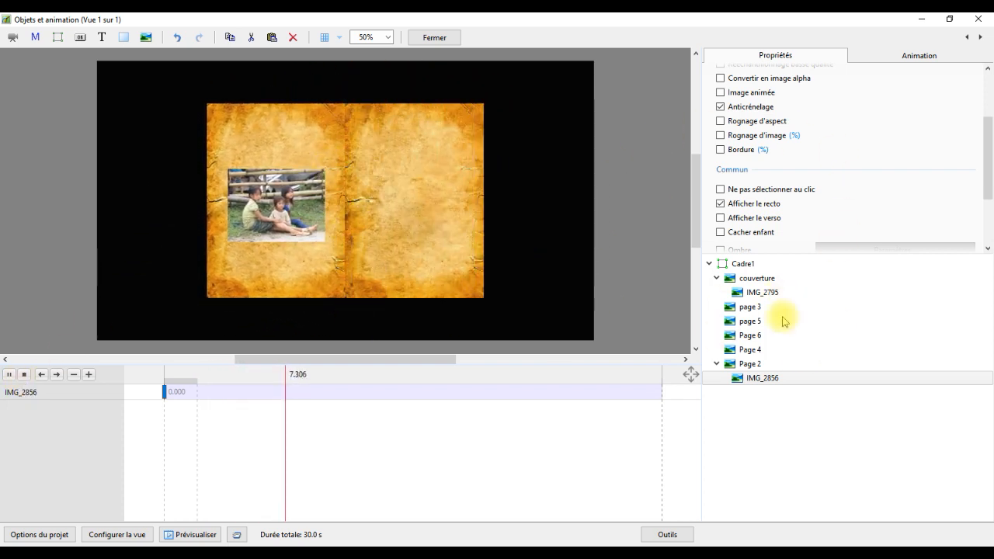
key(space)
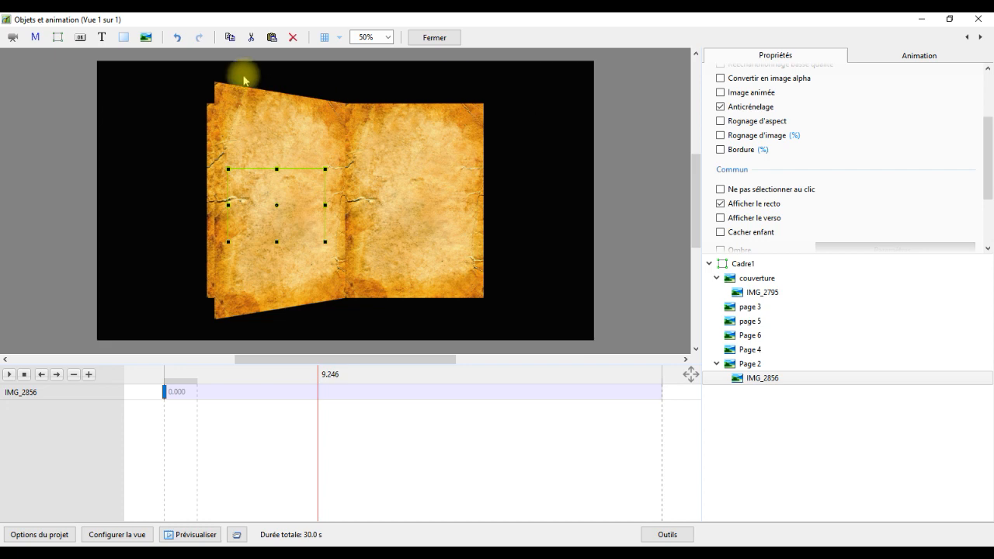
click(742, 264)
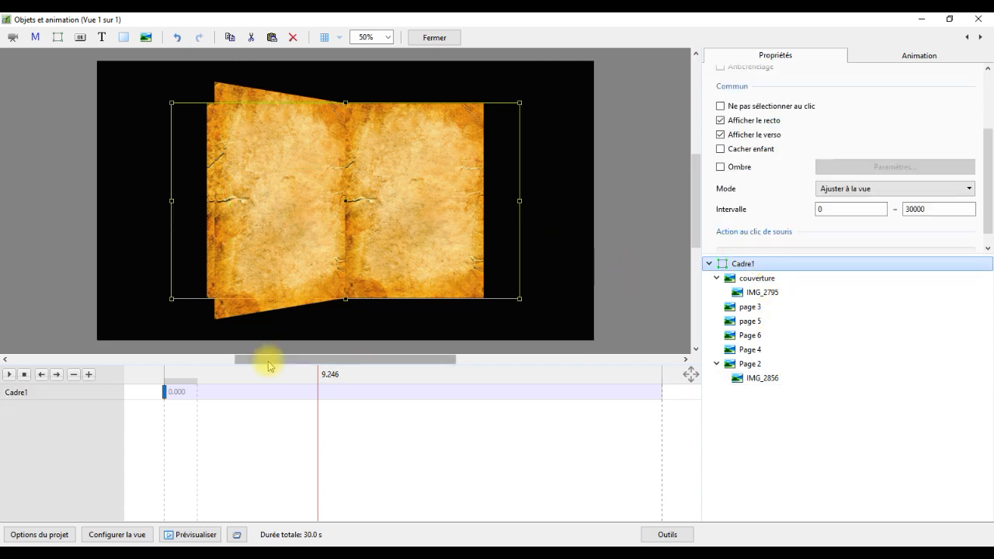